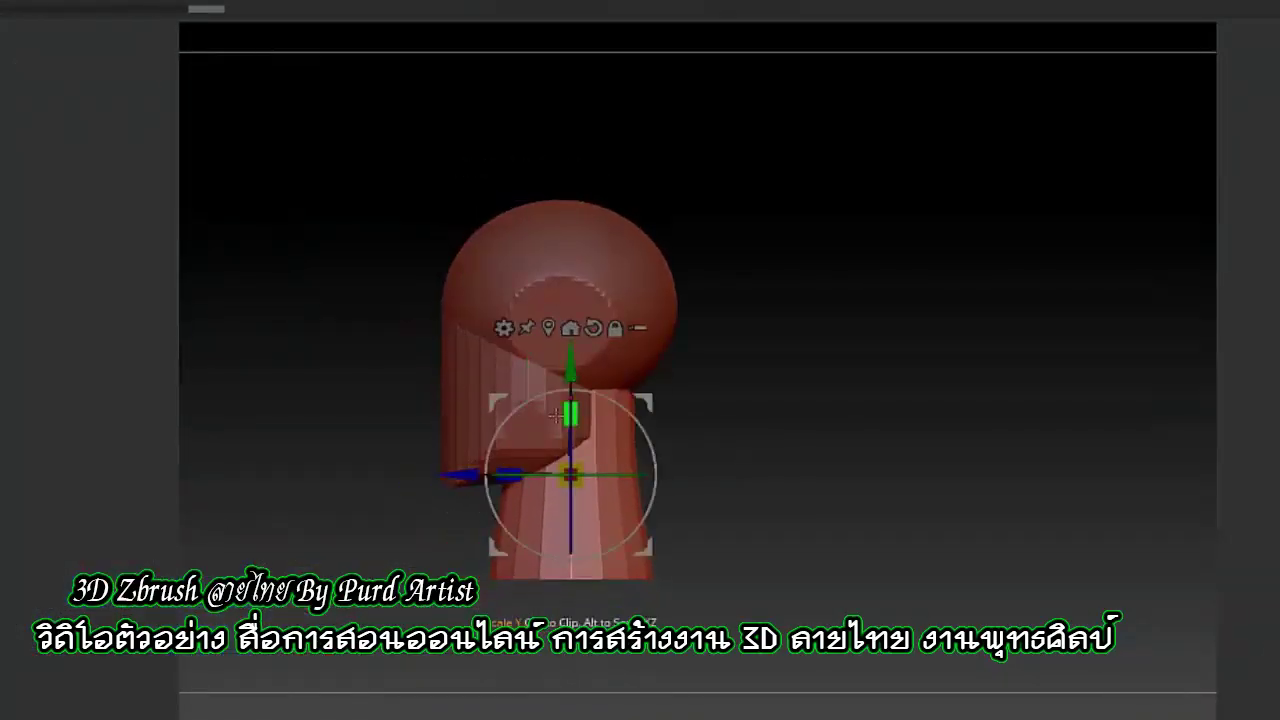
# Insert a SweepProfile3D piece as a two-part upper-and-lower arm at the shoulder
pyautogui.moveTo(556, 416); pyautogui.dragTo(273, 287)
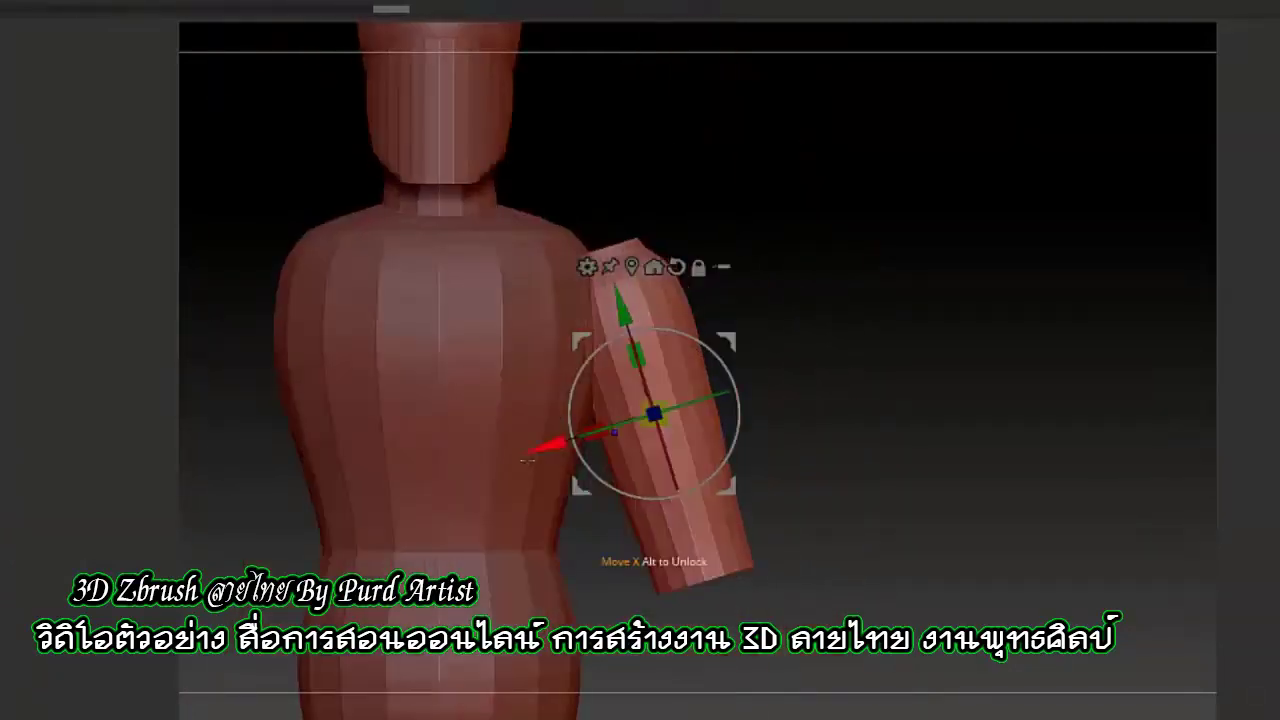
pyautogui.click(337, 453)
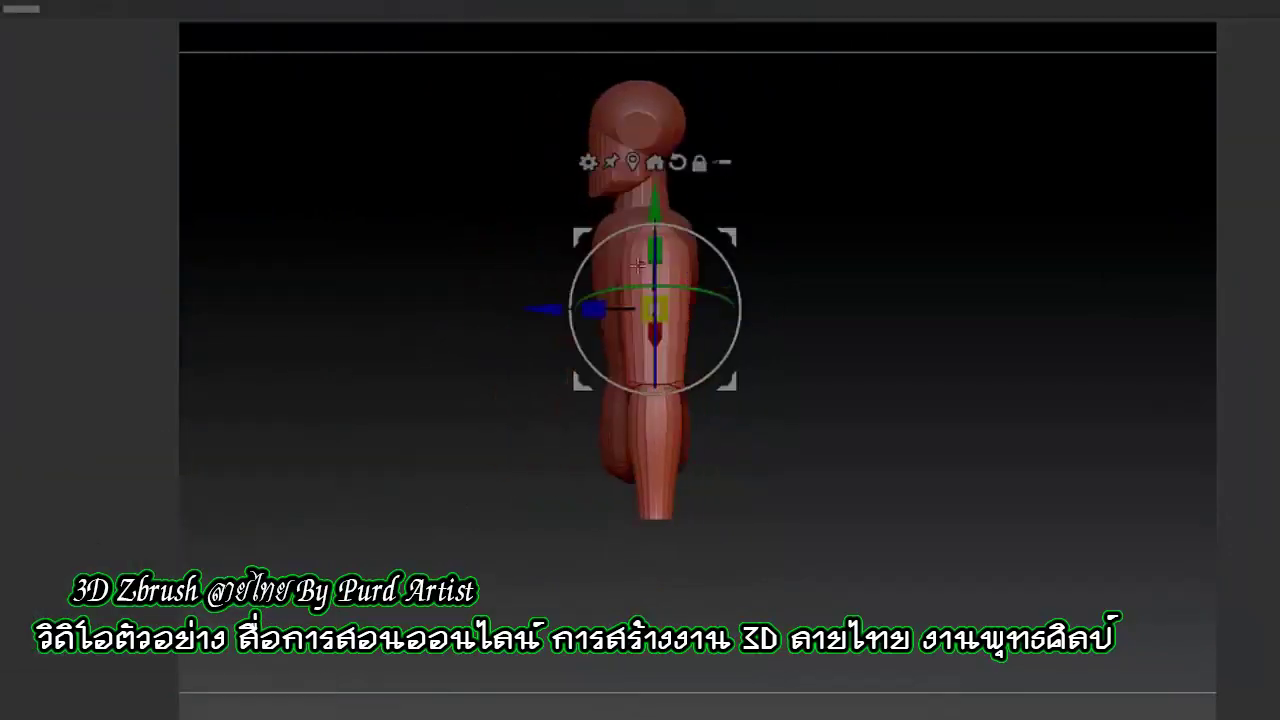
pyautogui.moveTo(586, 276)
pyautogui.mouseDown()
pyautogui.moveTo(376, 340)
pyautogui.moveTo(605, 245)
pyautogui.moveTo(661, 297)
pyautogui.mouseUp()
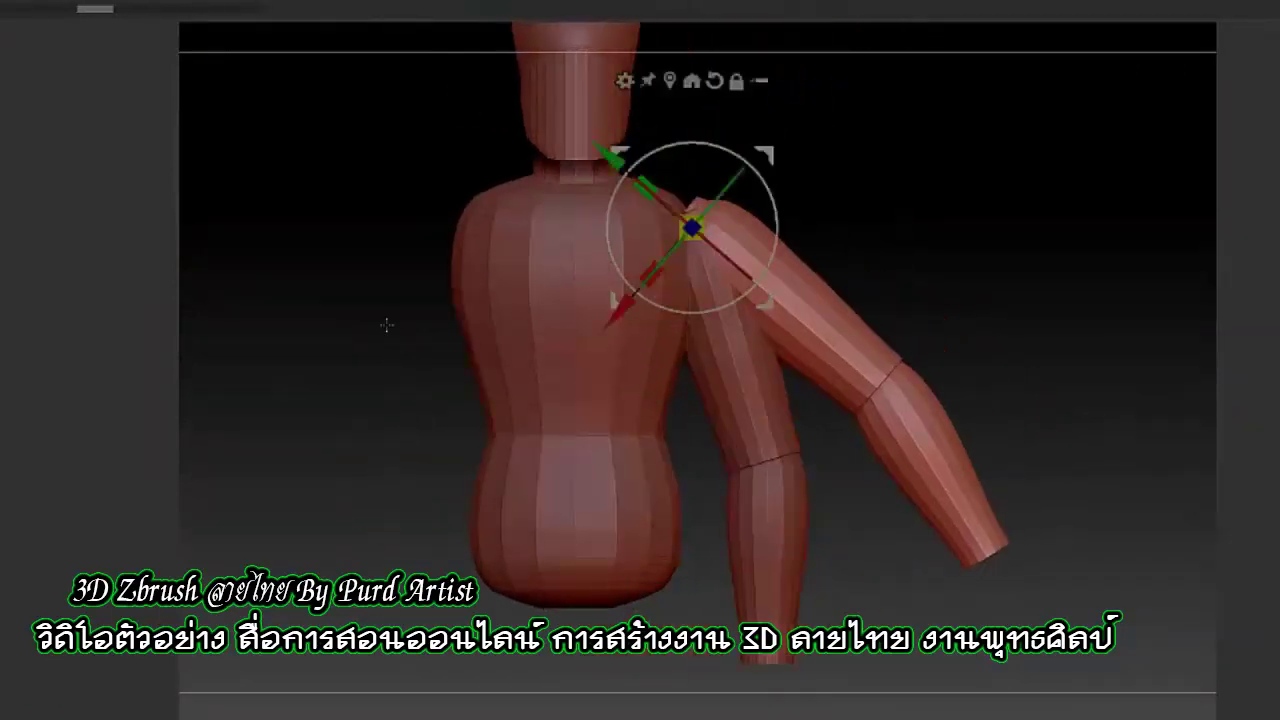
# Mirror the arm across the X axis onto the opposite shoulder
pyautogui.click(31, 194)
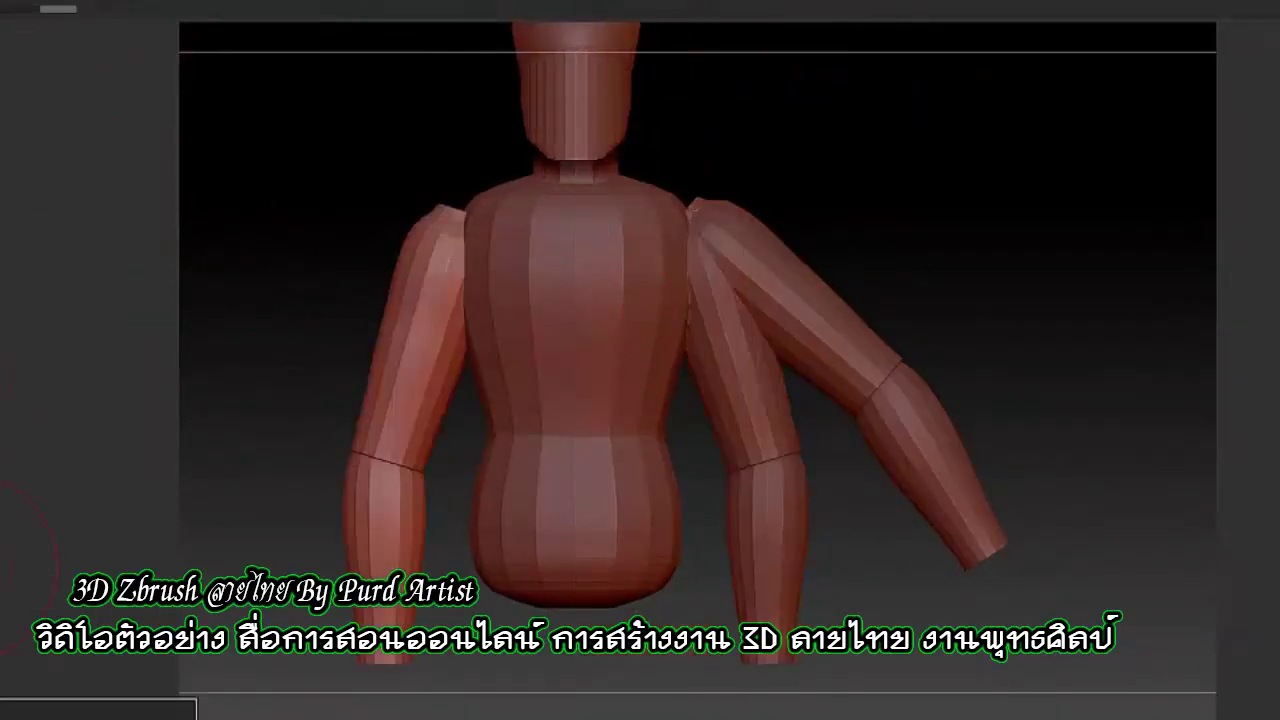
pyautogui.keyDown('alt'); pyautogui.moveTo(285, 245); pyautogui.dragTo(309, 314); pyautogui.keyUp('alt')
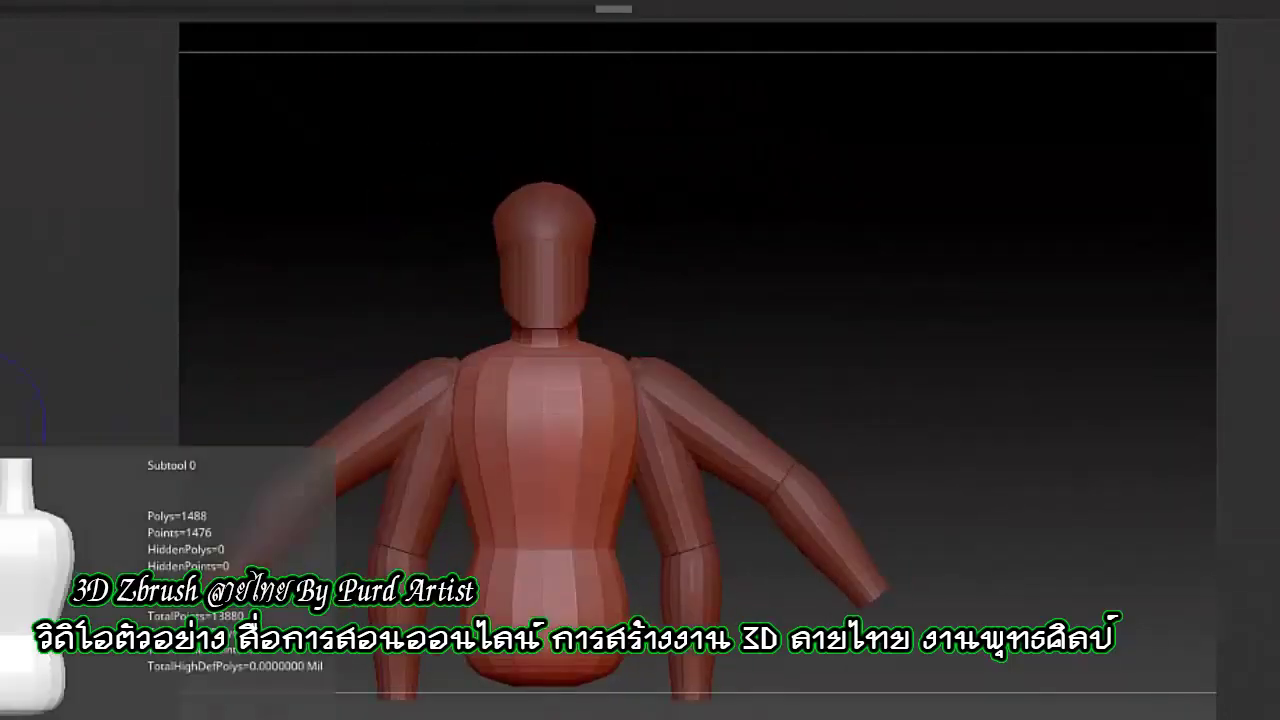
# Drop one subdivision level with Shift+D and inspect the torso and arms from side and back
pyautogui.hotkey('shift', 'd')
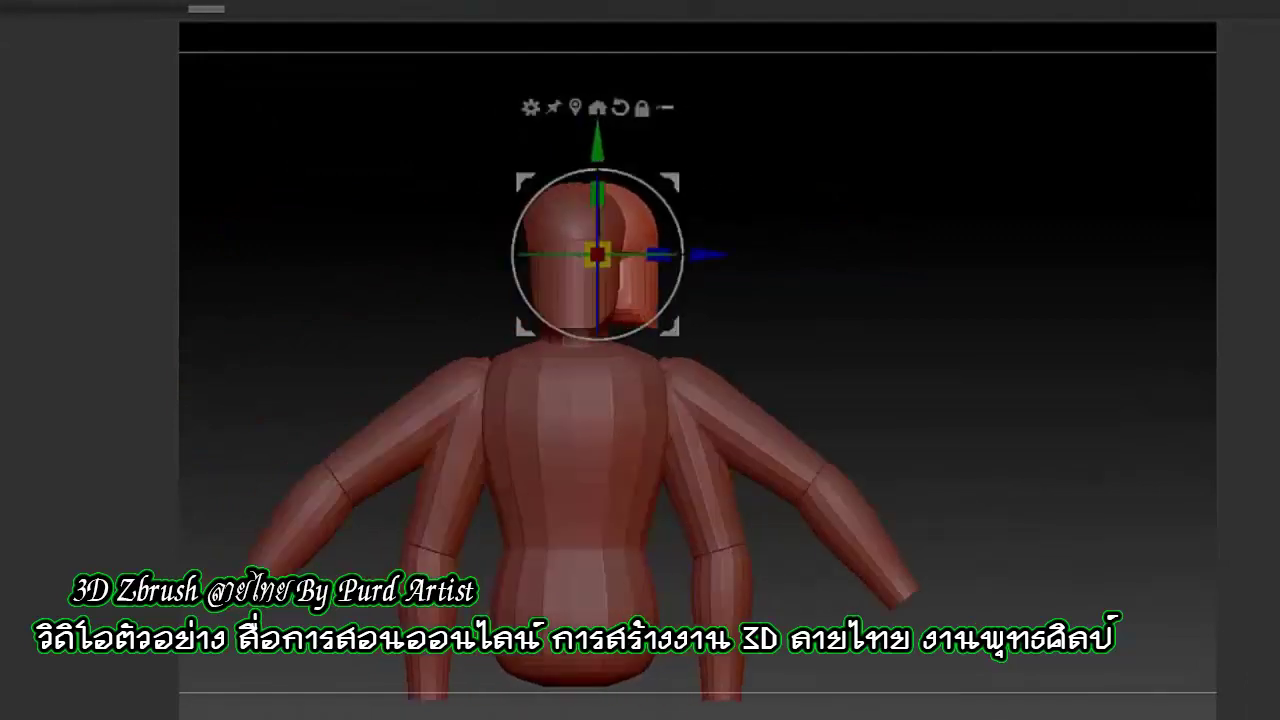
pyautogui.moveTo(109, 300)
pyautogui.mouseDown()
pyautogui.moveTo(360, 300)
pyautogui.moveTo(571, 400)
pyautogui.moveTo(346, 277)
pyautogui.moveTo(411, 353)
pyautogui.moveTo(449, 369)
pyautogui.moveTo(300, 374)
pyautogui.mouseUp()
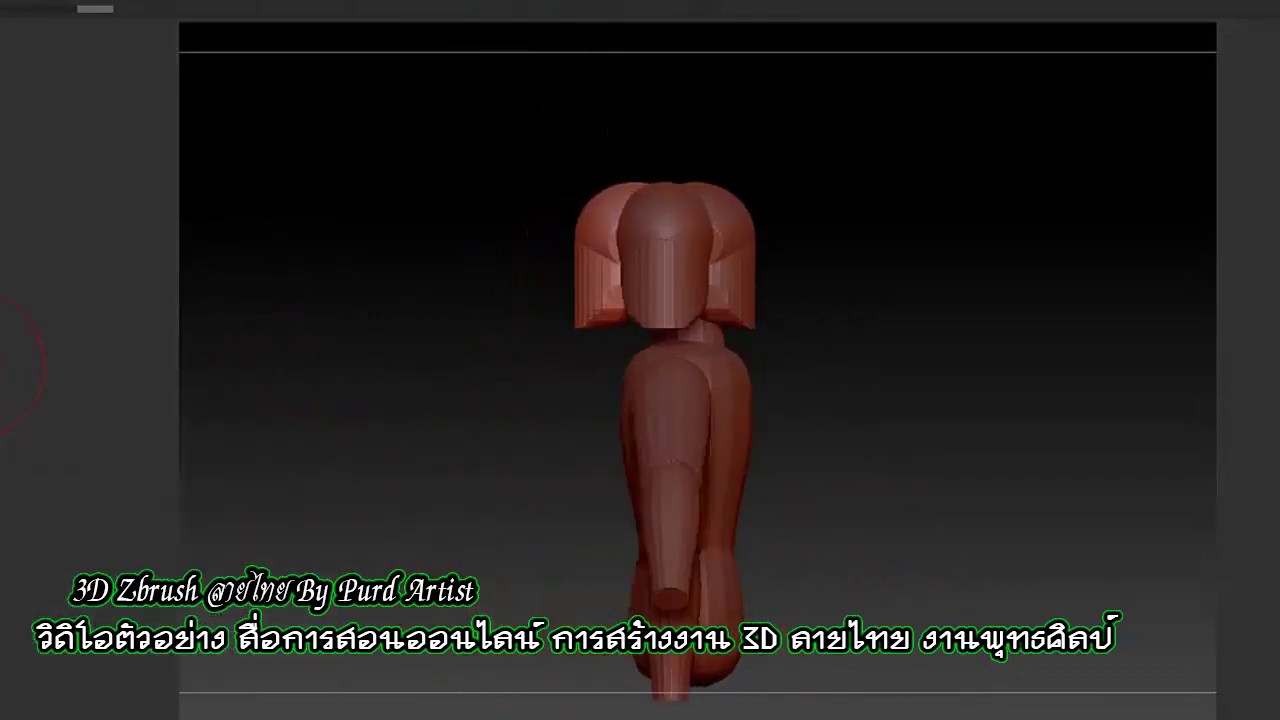
pyautogui.moveTo(10, 362)
pyautogui.mouseDown()
pyautogui.moveTo(62, 716)
pyautogui.moveTo(62, 700)
pyautogui.mouseUp()
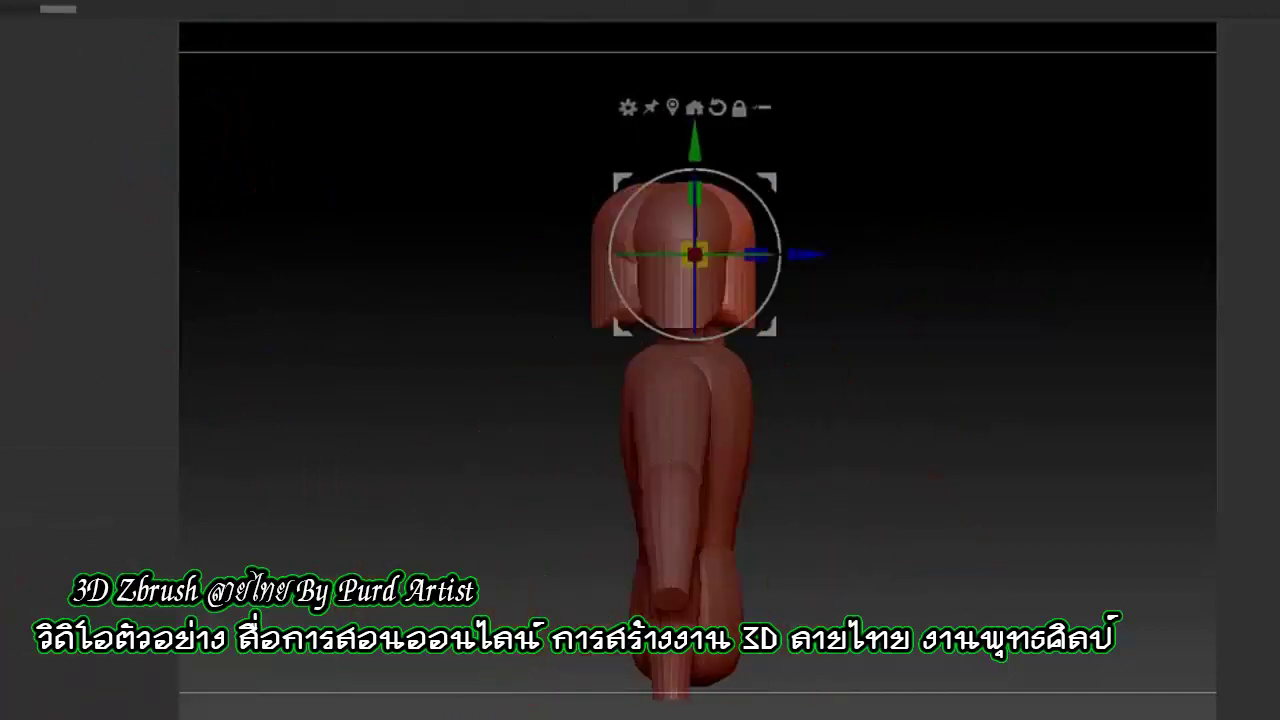
pyautogui.moveTo(249, 264)
pyautogui.mouseDown()
pyautogui.moveTo(229, 246)
pyautogui.moveTo(251, 243)
pyautogui.moveTo(108, 528)
pyautogui.mouseUp()
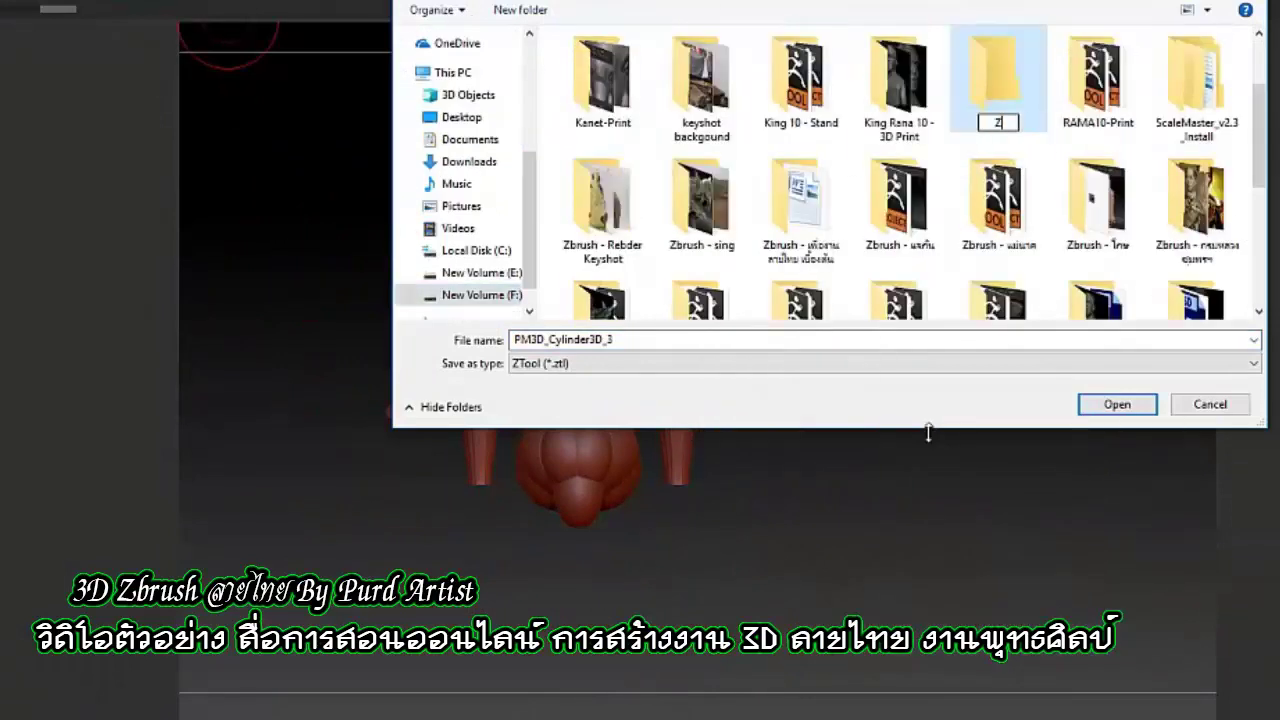
# Open the new folder and save the figure there as a ZTool (*.ztl) file
pyautogui.press('Return')
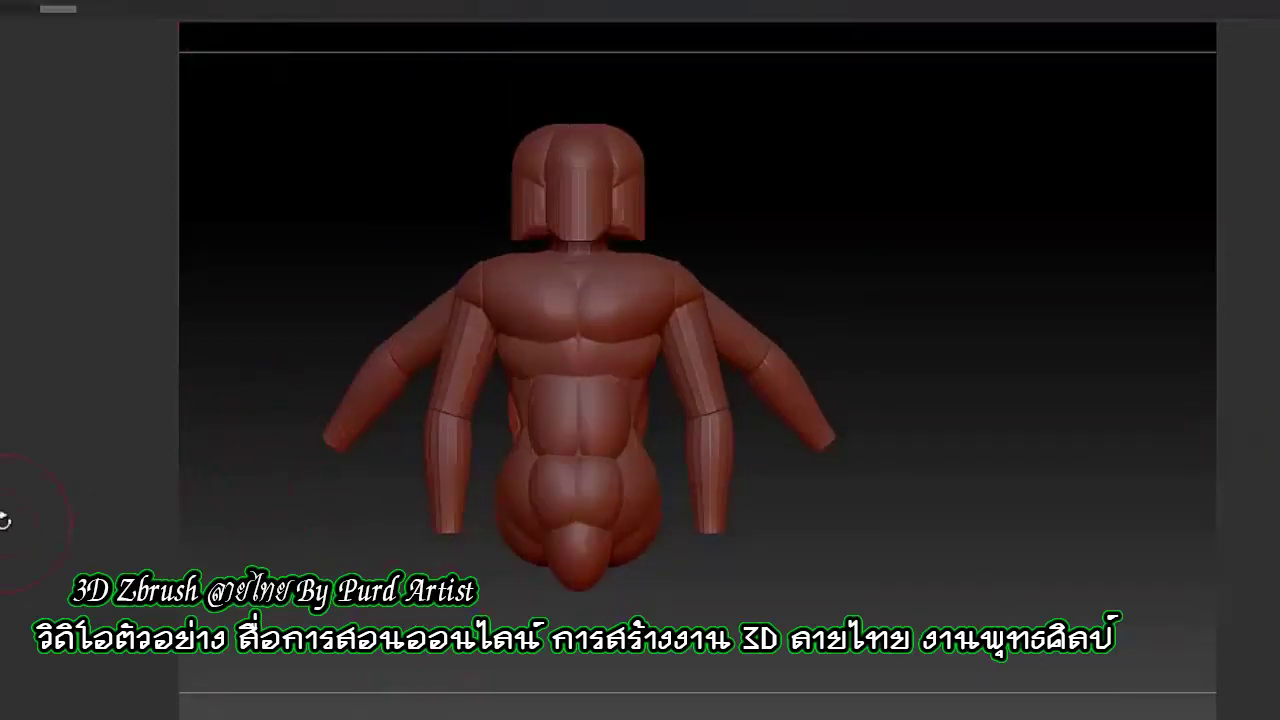
# Nudge the leg piece sideways while checking it from side and front views
pyautogui.keyDown('alt'); pyautogui.moveTo(34, 557); pyautogui.dragTo(126, 531); pyautogui.keyUp('alt')
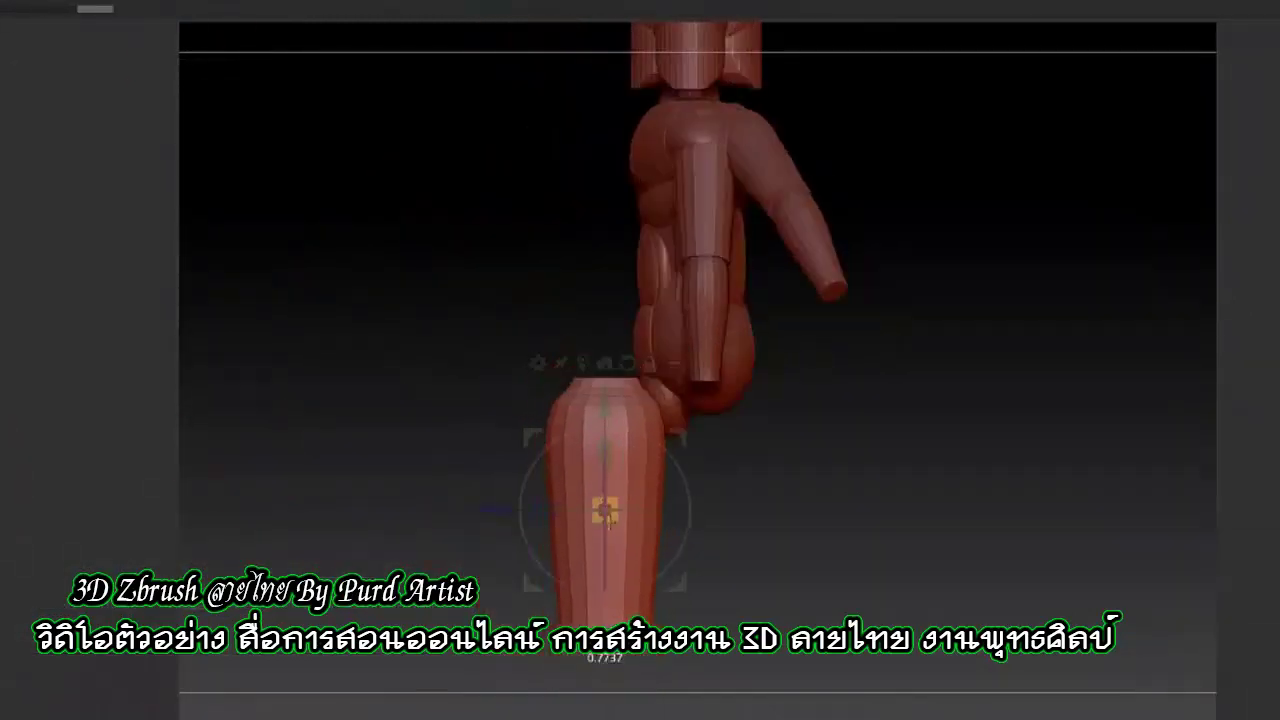
pyautogui.moveTo(760, 404)
pyautogui.mouseDown()
pyautogui.moveTo(479, 479)
pyautogui.moveTo(280, 409)
pyautogui.mouseUp()
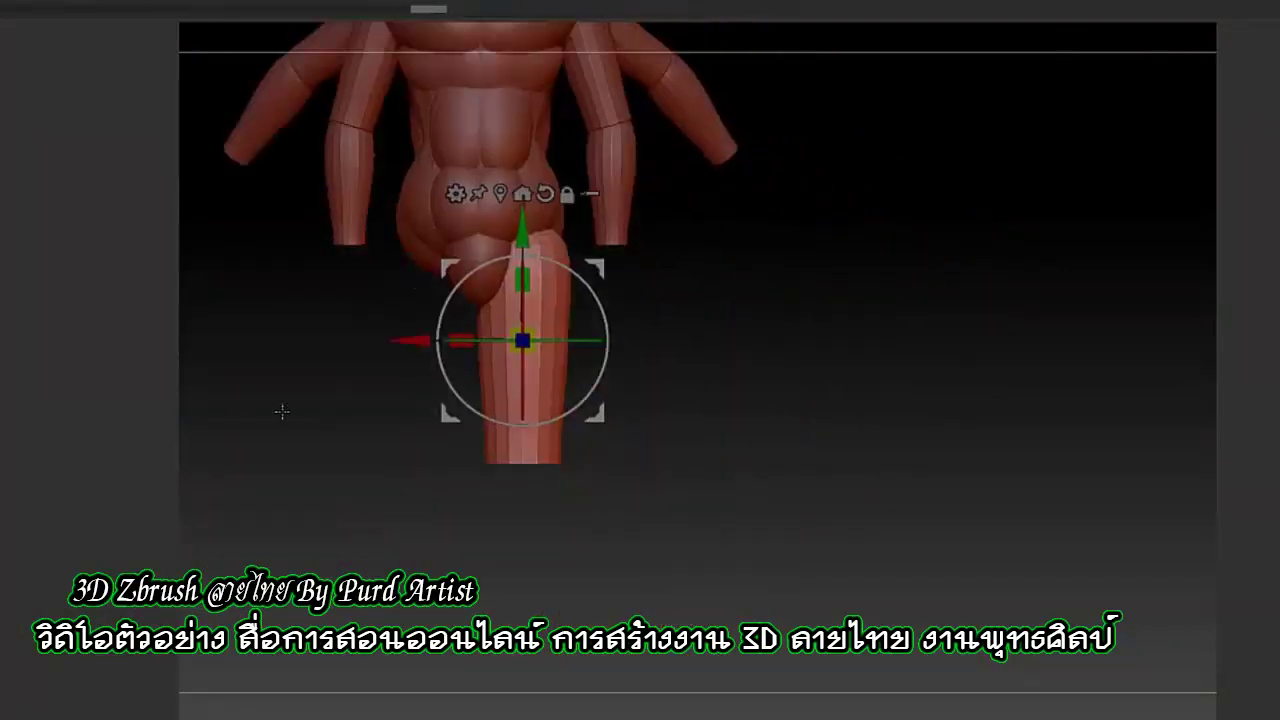
pyautogui.moveTo(502, 290); pyautogui.dragTo(502, 280)
pyautogui.moveTo(397, 364); pyautogui.dragTo(405, 363)
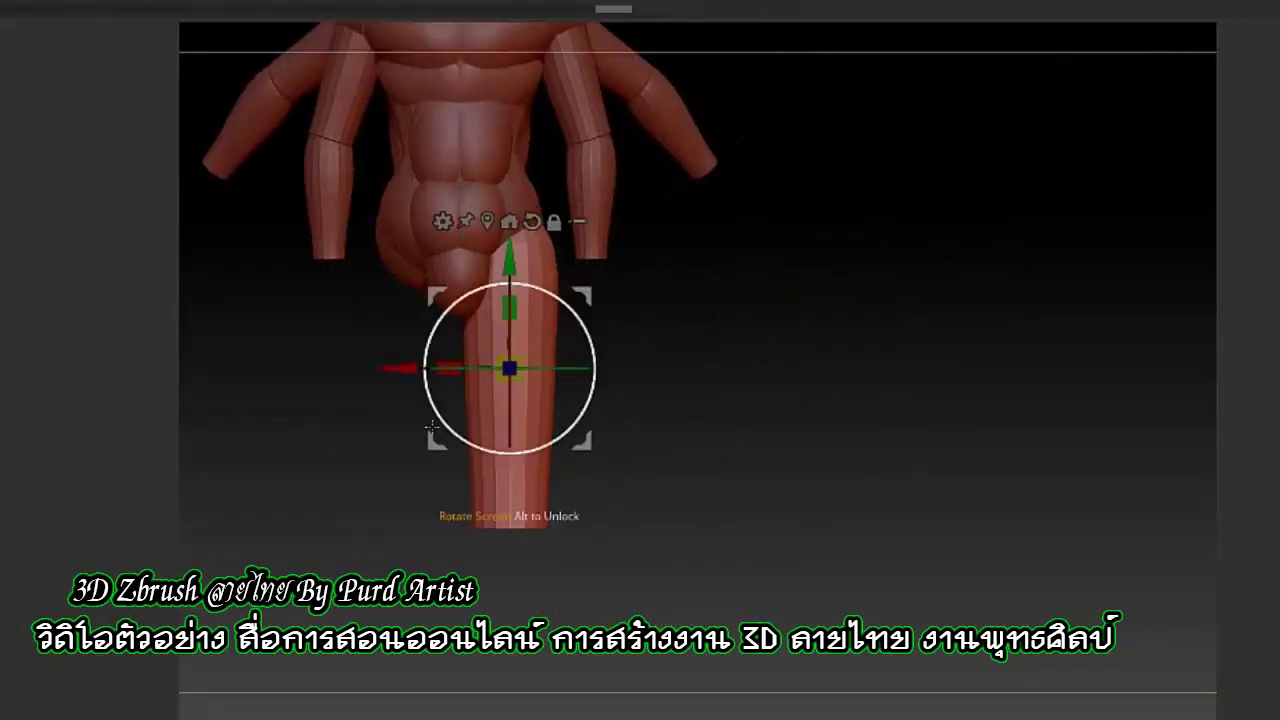
pyautogui.moveTo(432, 427)
pyautogui.mouseDown()
pyautogui.moveTo(389, 457)
pyautogui.moveTo(402, 301)
pyautogui.moveTo(517, 237)
pyautogui.mouseUp()
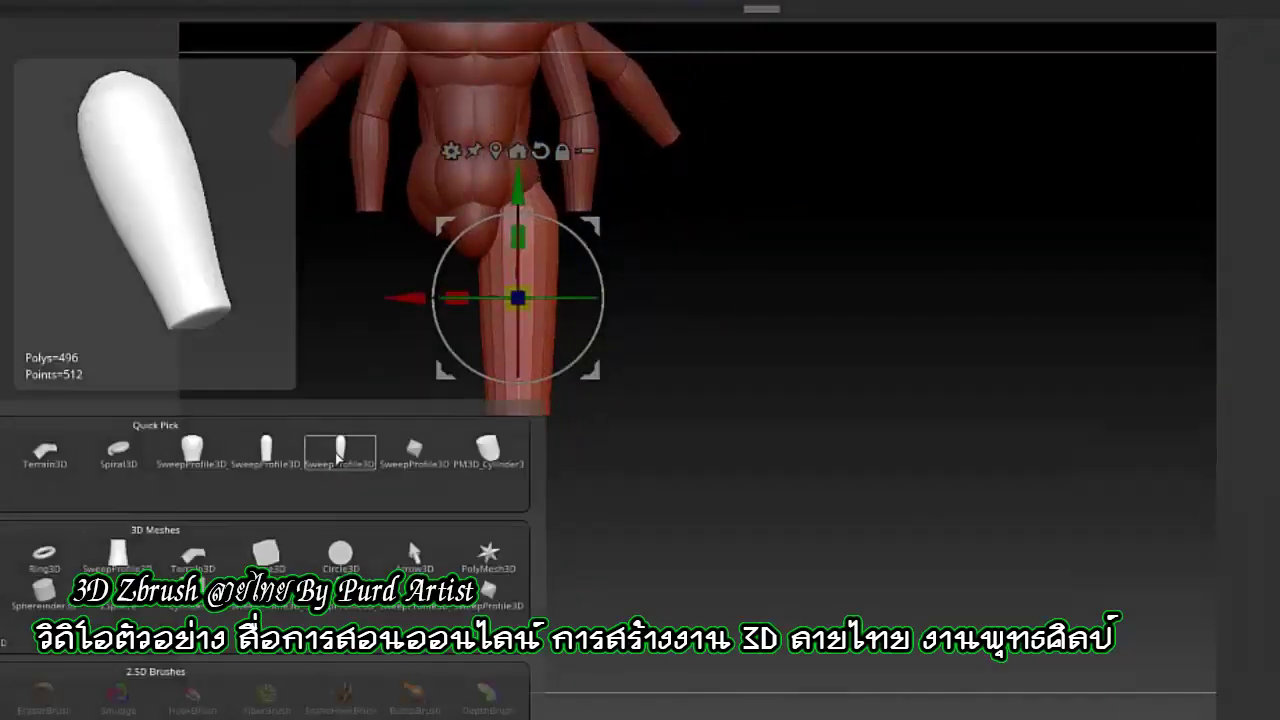
# Lower the leg piece beneath the body and line the shin up with the thigh
pyautogui.moveTo(800, 450); pyautogui.dragTo(700, 400)
pyautogui.moveTo(500, 300); pyautogui.dragTo(560, 450)
pyautogui.moveTo(760, 420)
pyautogui.mouseDown()
pyautogui.moveTo(510, 538)
pyautogui.moveTo(643, 527)
pyautogui.mouseUp()
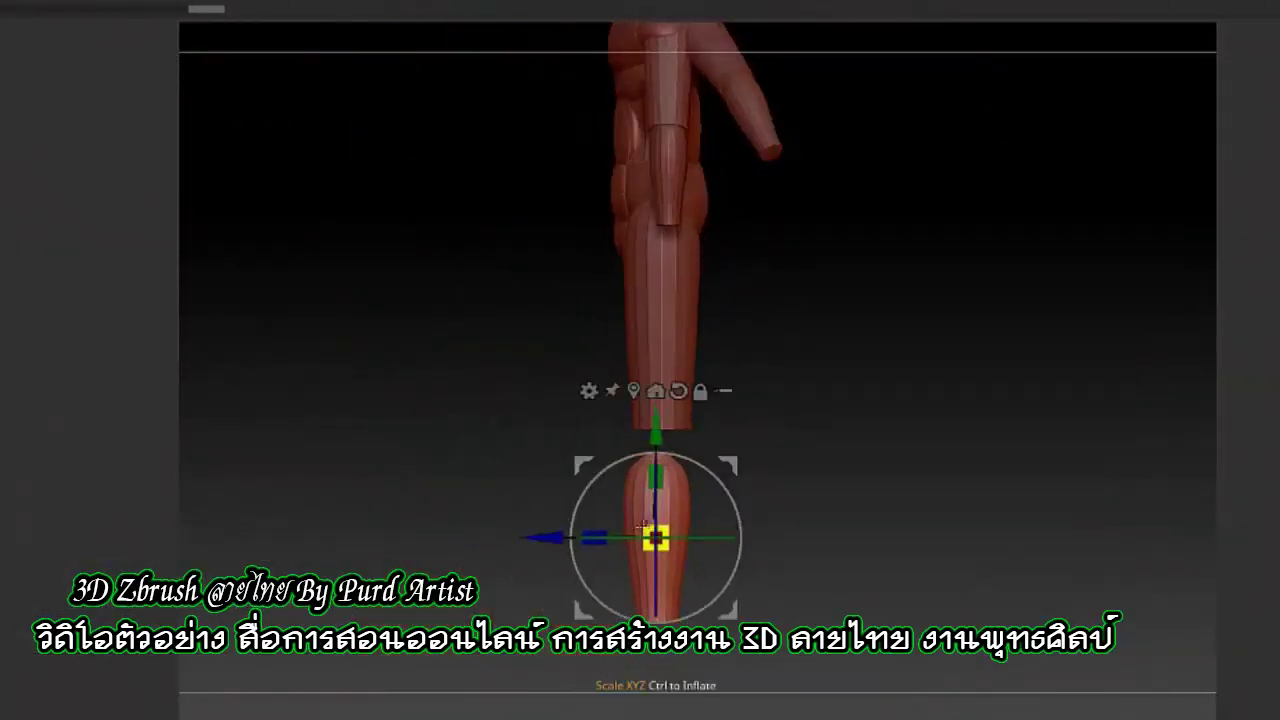
pyautogui.moveTo(559, 551)
pyautogui.mouseDown()
pyautogui.moveTo(450, 425)
pyautogui.moveTo(471, 434)
pyautogui.moveTo(247, 424)
pyautogui.mouseUp()
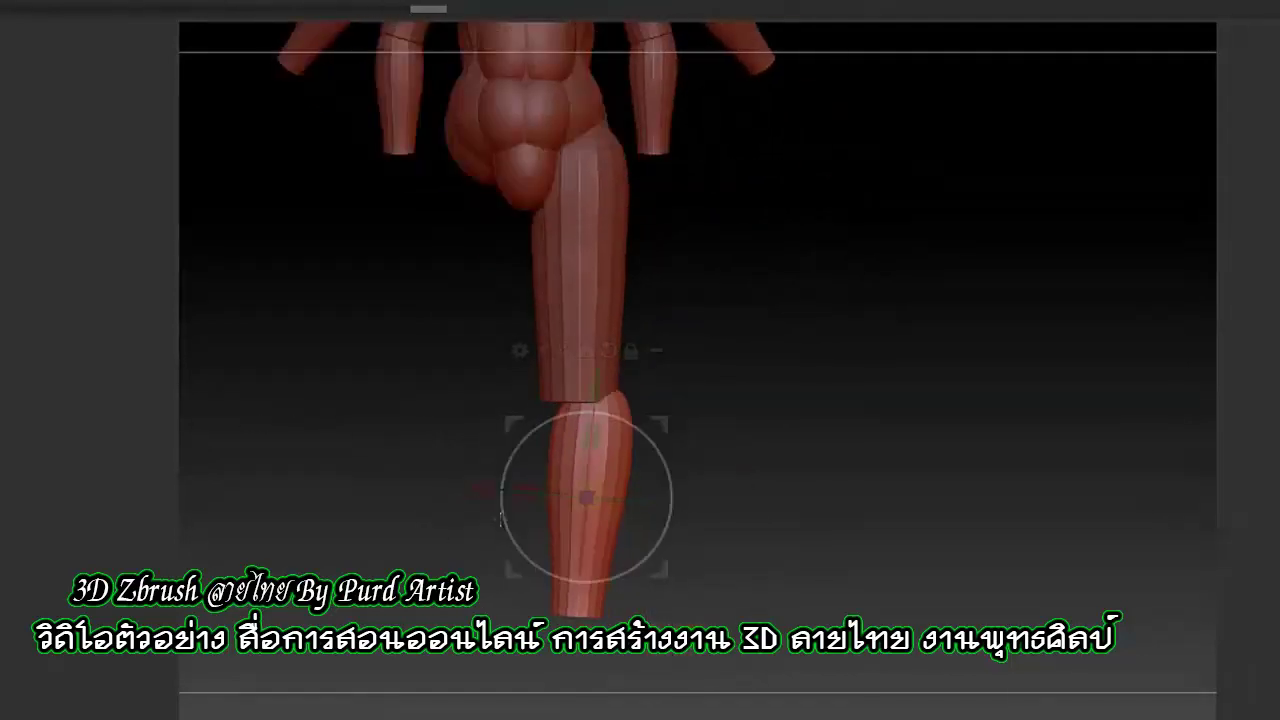
# Select the thigh piece at the hip and review the leg and torso from the side
pyautogui.keyDown('alt'); pyautogui.click(522, 222); pyautogui.keyUp('alt')
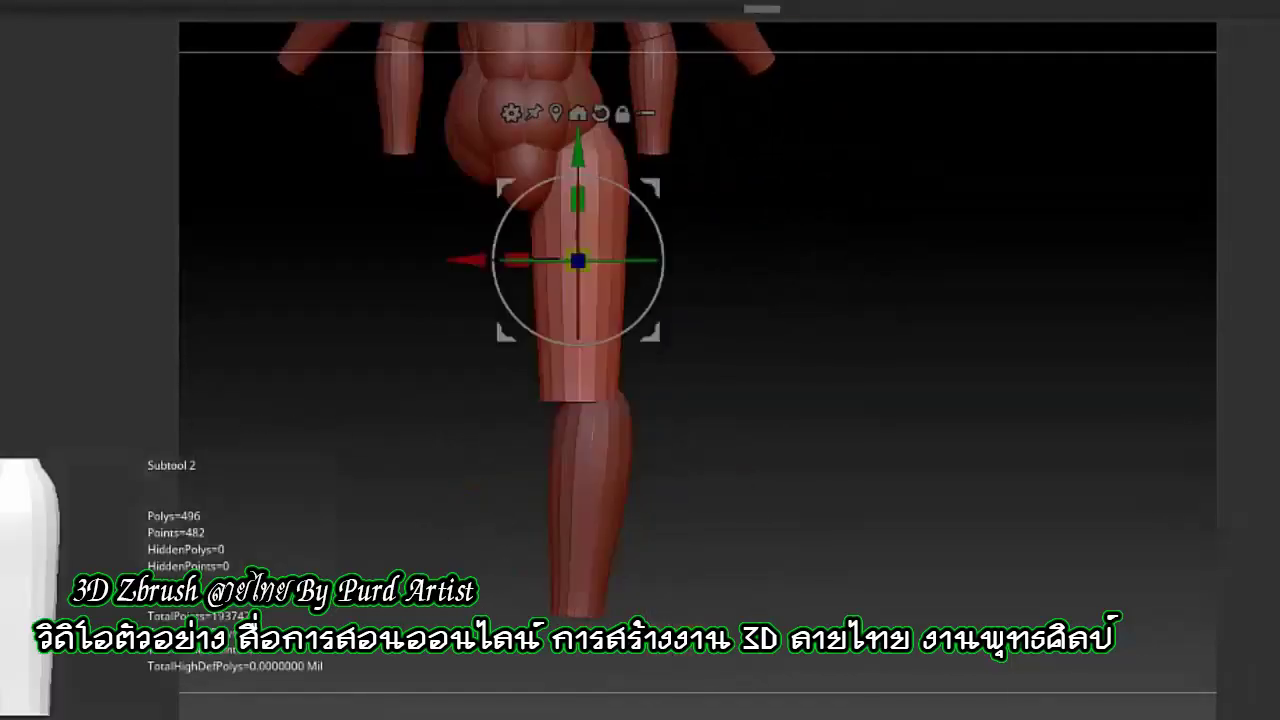
pyautogui.moveTo(480, 250)
pyautogui.mouseDown()
pyautogui.moveTo(354, 408)
pyautogui.moveTo(281, 433)
pyautogui.mouseUp()
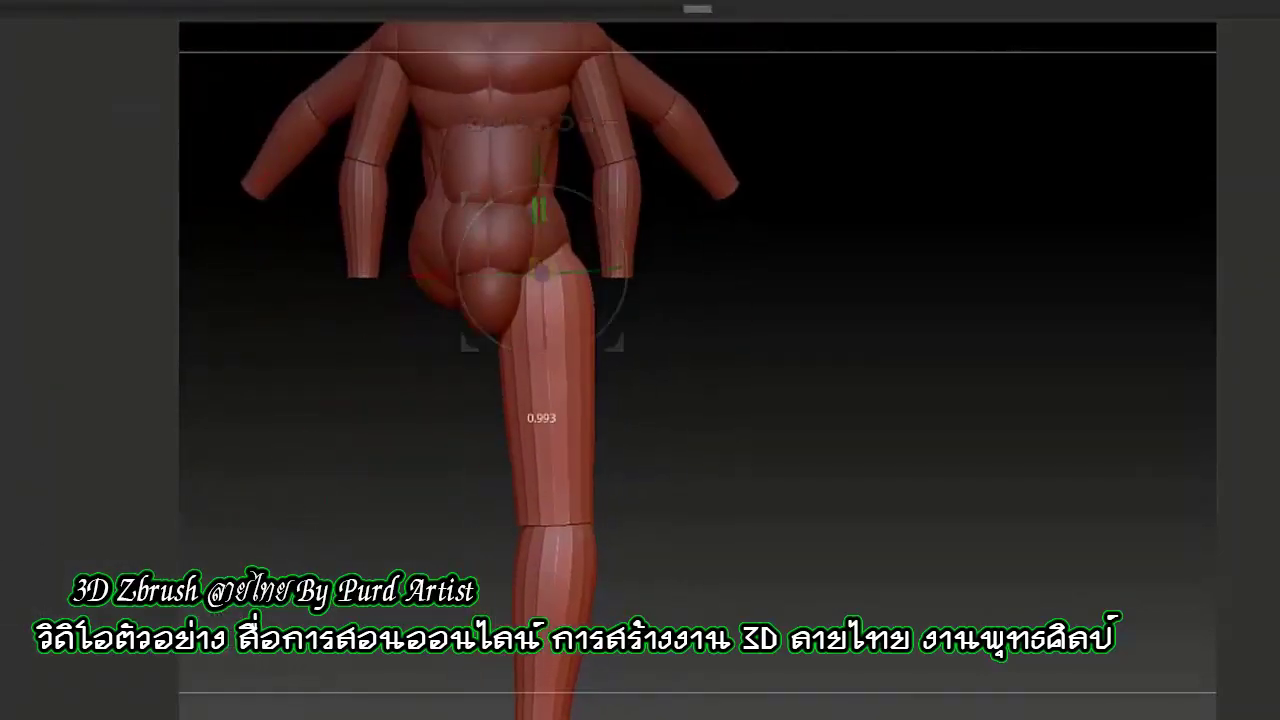
pyautogui.moveTo(260, 150); pyautogui.dragTo(243, 104)
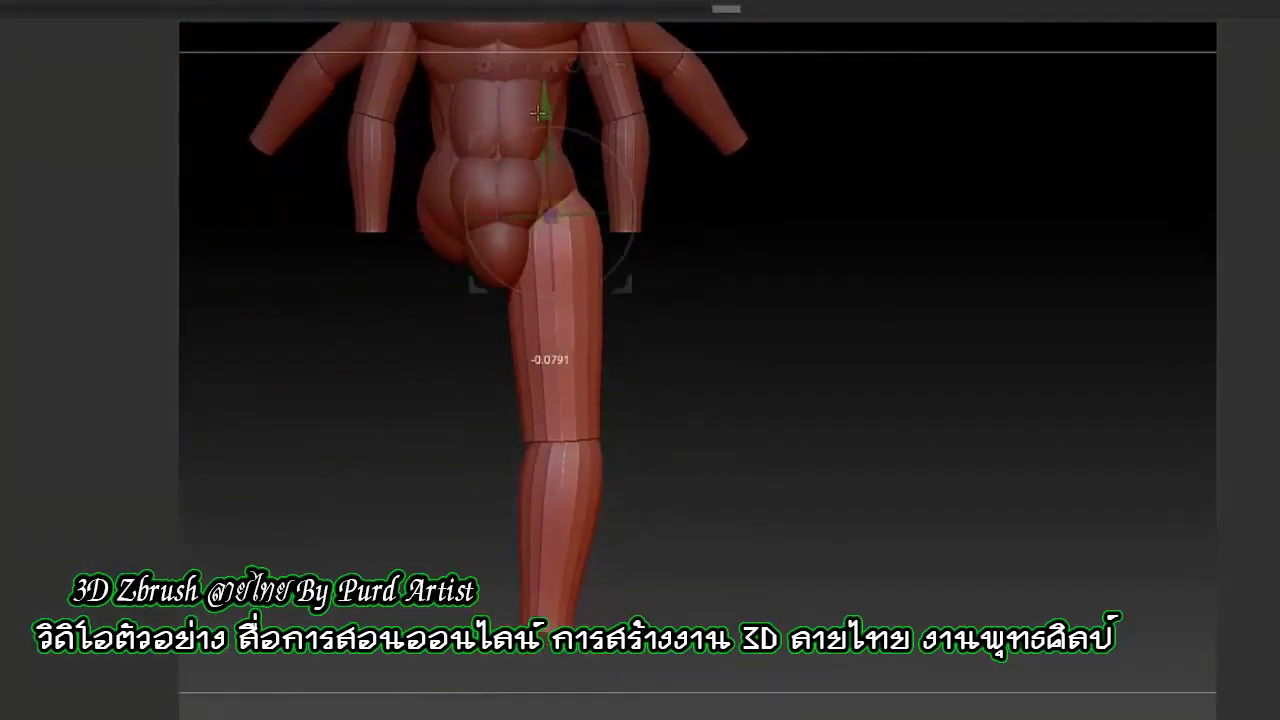
pyautogui.moveTo(266, 363); pyautogui.dragTo(277, 340)
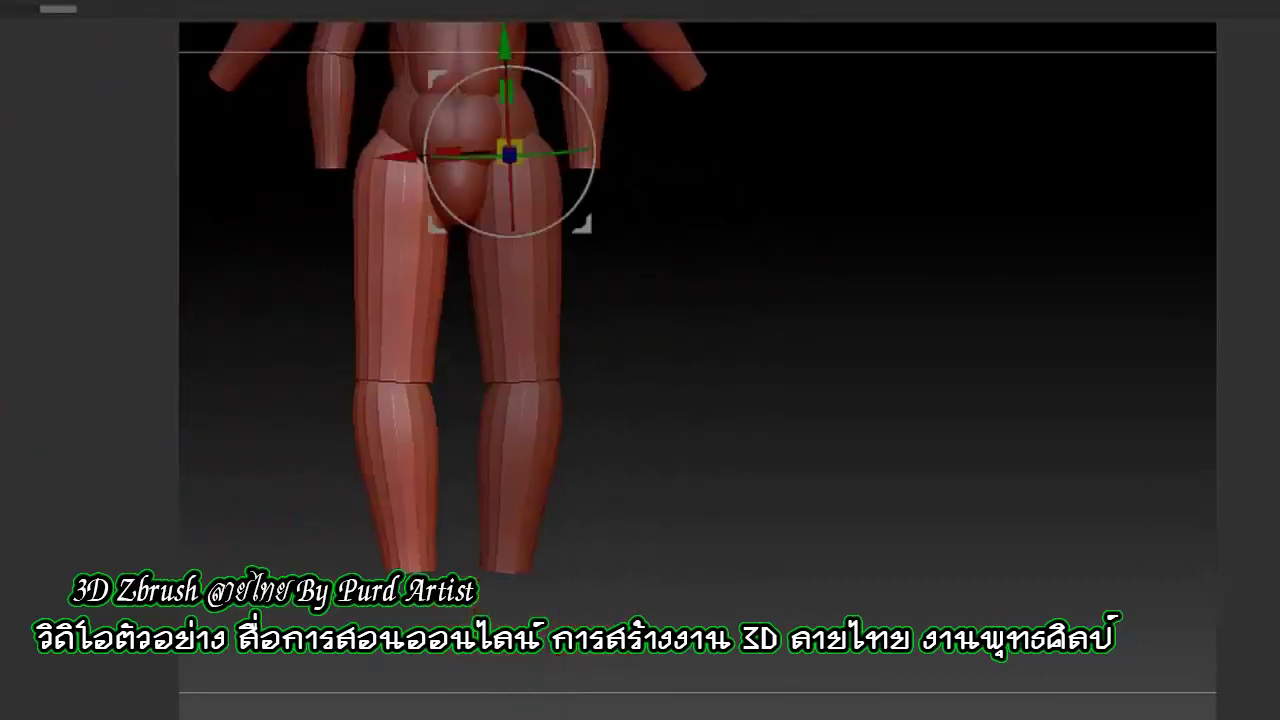
# Rotate the leg inward at the hip and inspect the knee and lower leg
pyautogui.moveTo(510, 236); pyautogui.dragTo(510, 298)
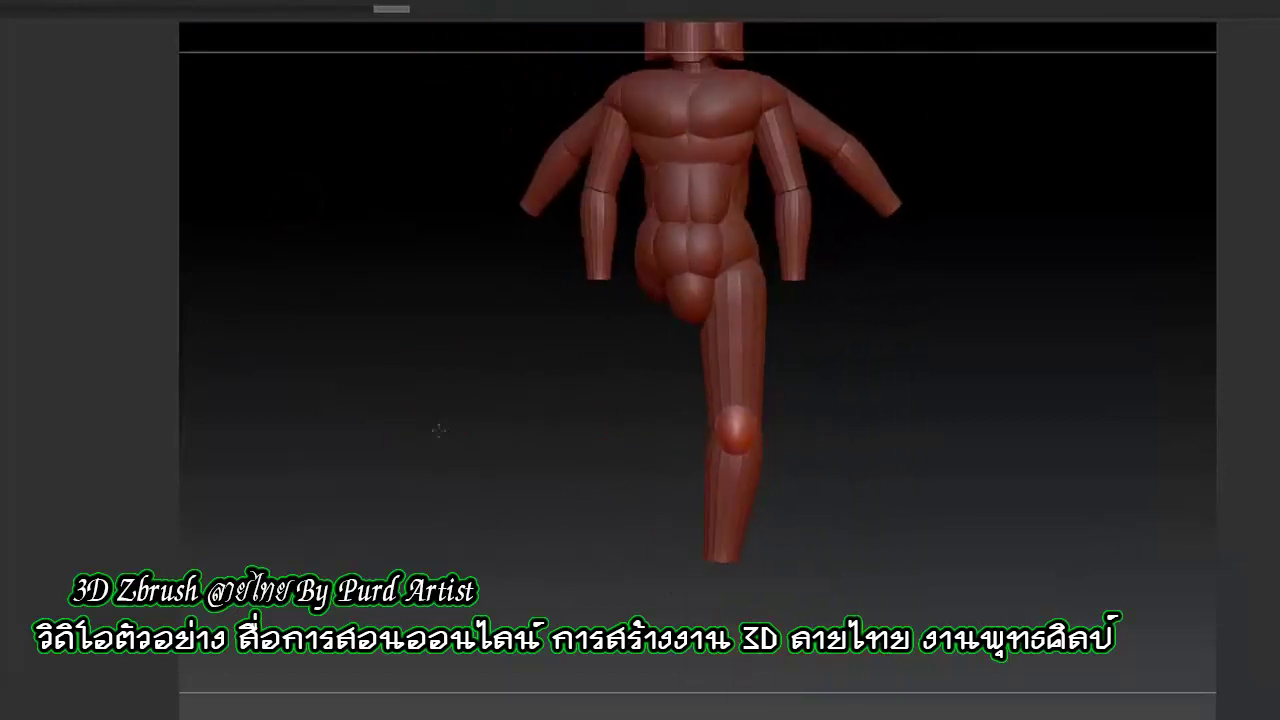
pyautogui.keyDown('alt'); pyautogui.moveTo(438, 430); pyautogui.dragTo(556, 459); pyautogui.keyUp('alt')
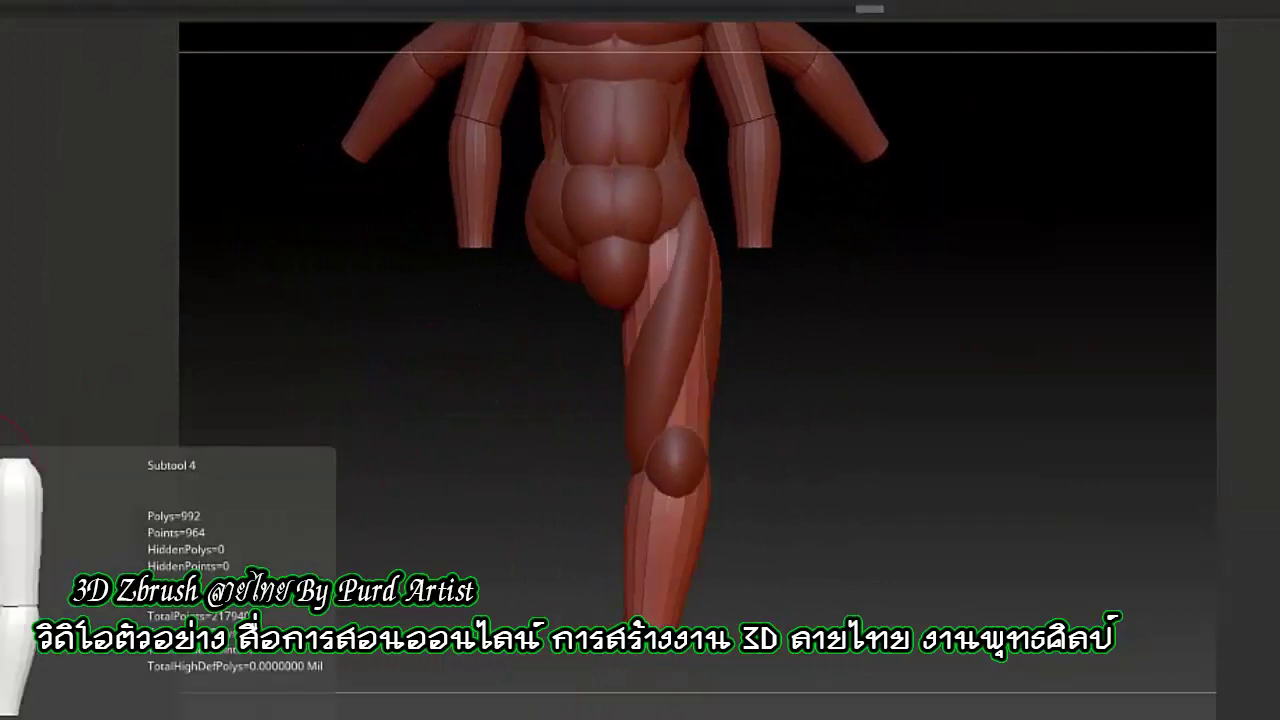
pyautogui.moveTo(135, 595); pyautogui.dragTo(302, 536)
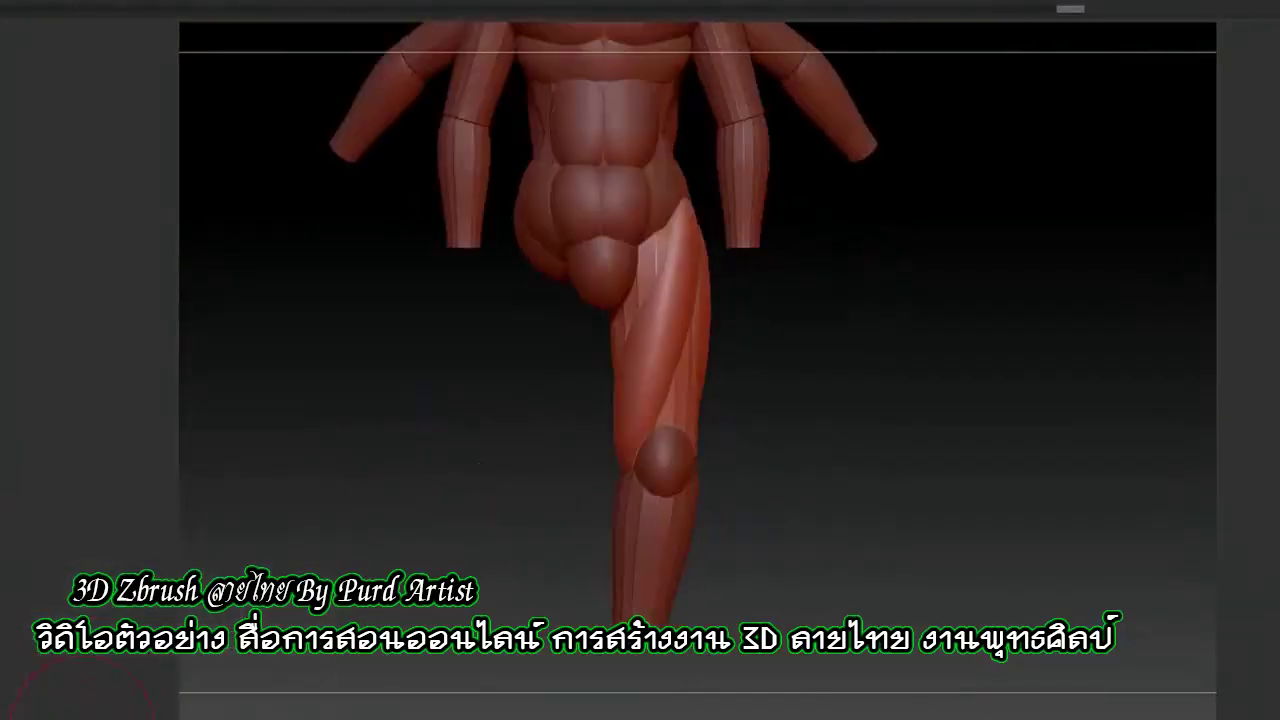
pyautogui.moveTo(423, 529)
pyautogui.mouseDown()
pyautogui.moveTo(399, 448)
pyautogui.moveTo(290, 264)
pyautogui.mouseUp()
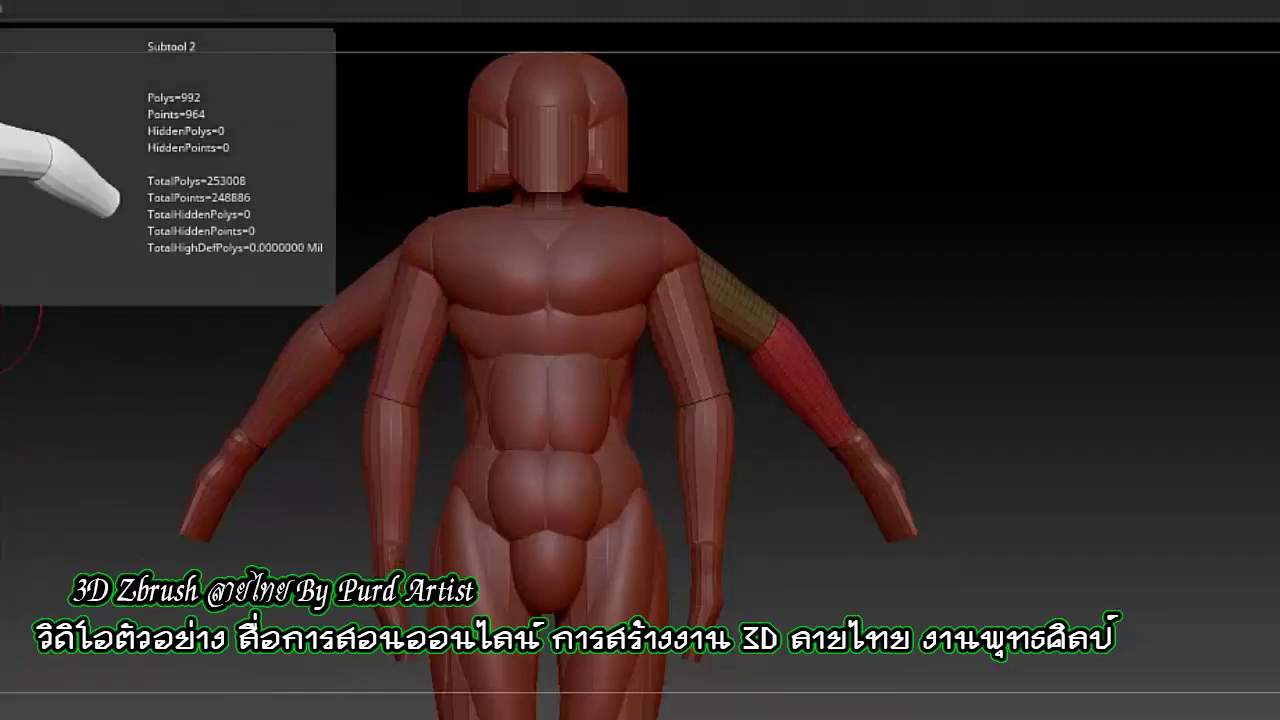
# Step through the arm and hand SubTools and frame the torso and legs from the front
pyautogui.press('Down')
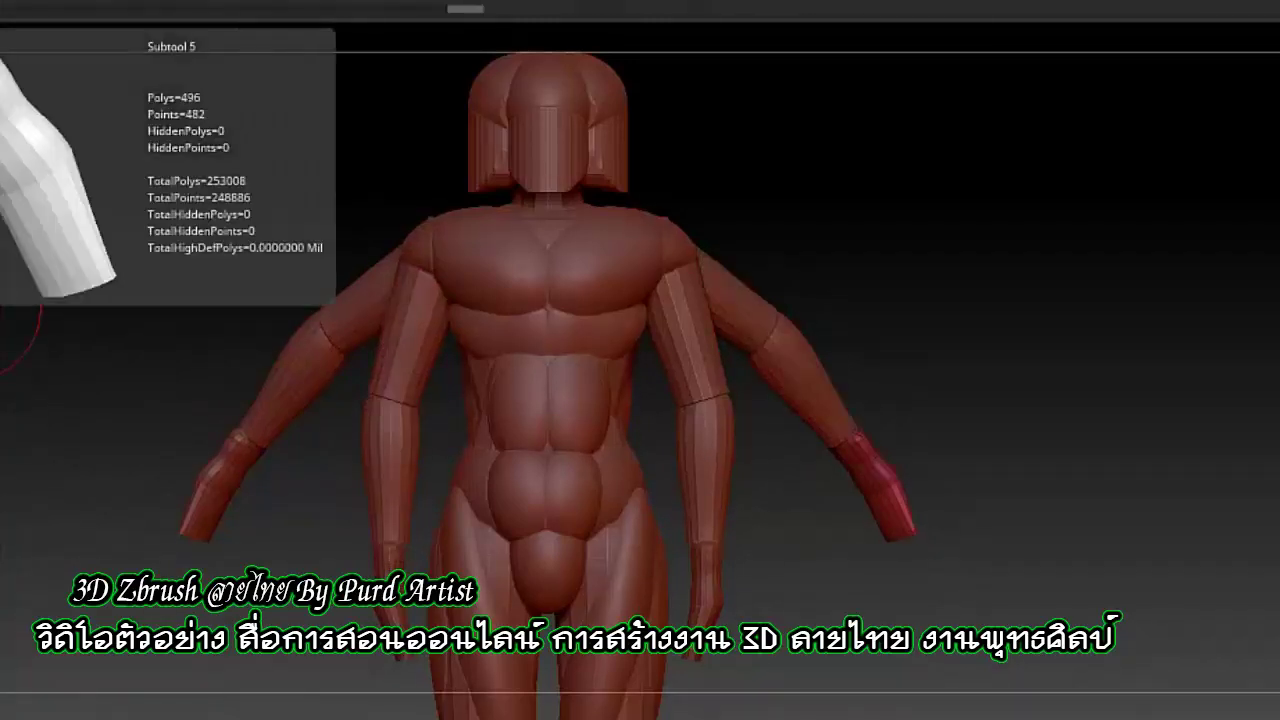
pyautogui.press('Up')
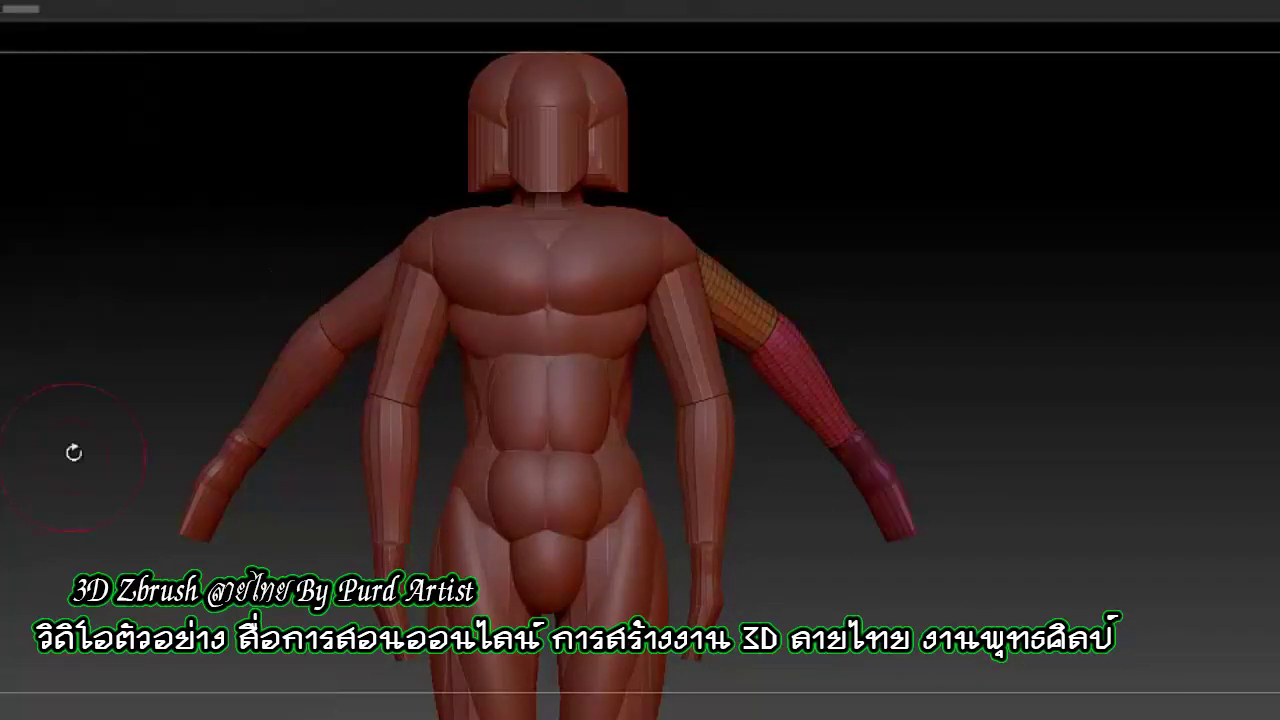
pyautogui.press('Down')
pyautogui.press('Down')
pyautogui.press('Down')
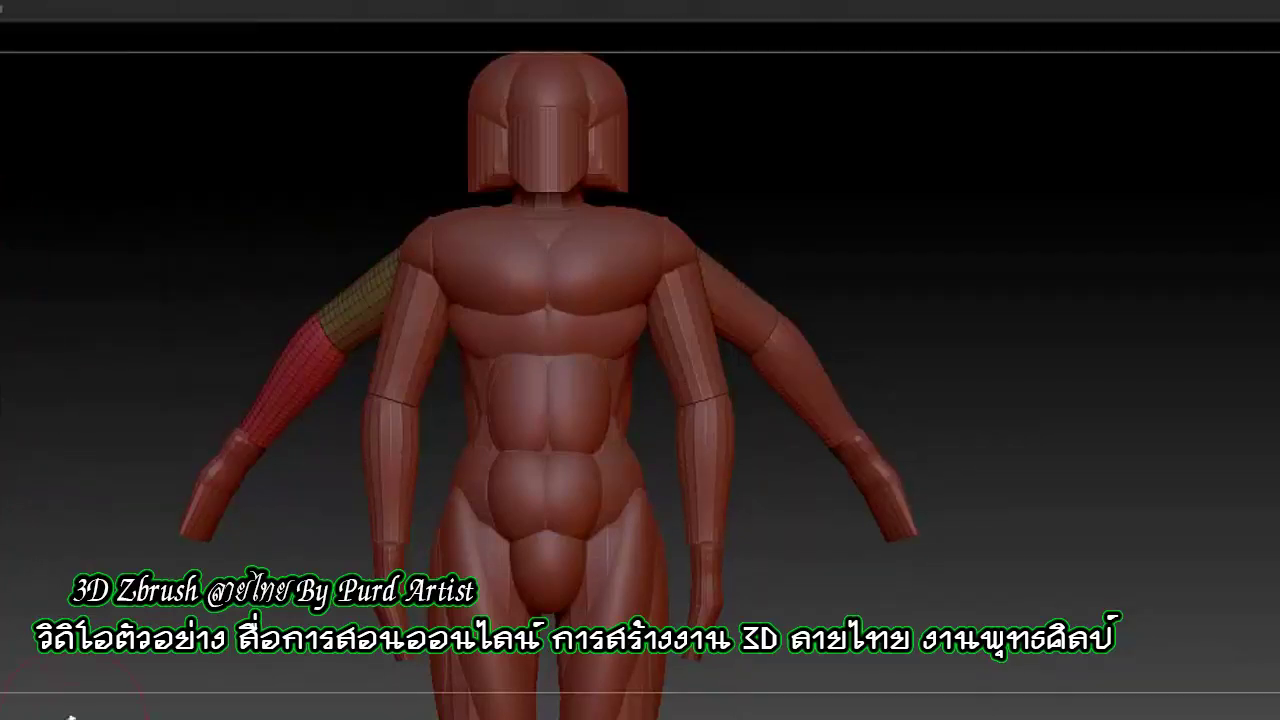
pyautogui.keyDown('alt'); pyautogui.moveTo(70, 715); pyautogui.dragTo(238, 500); pyautogui.keyUp('alt')
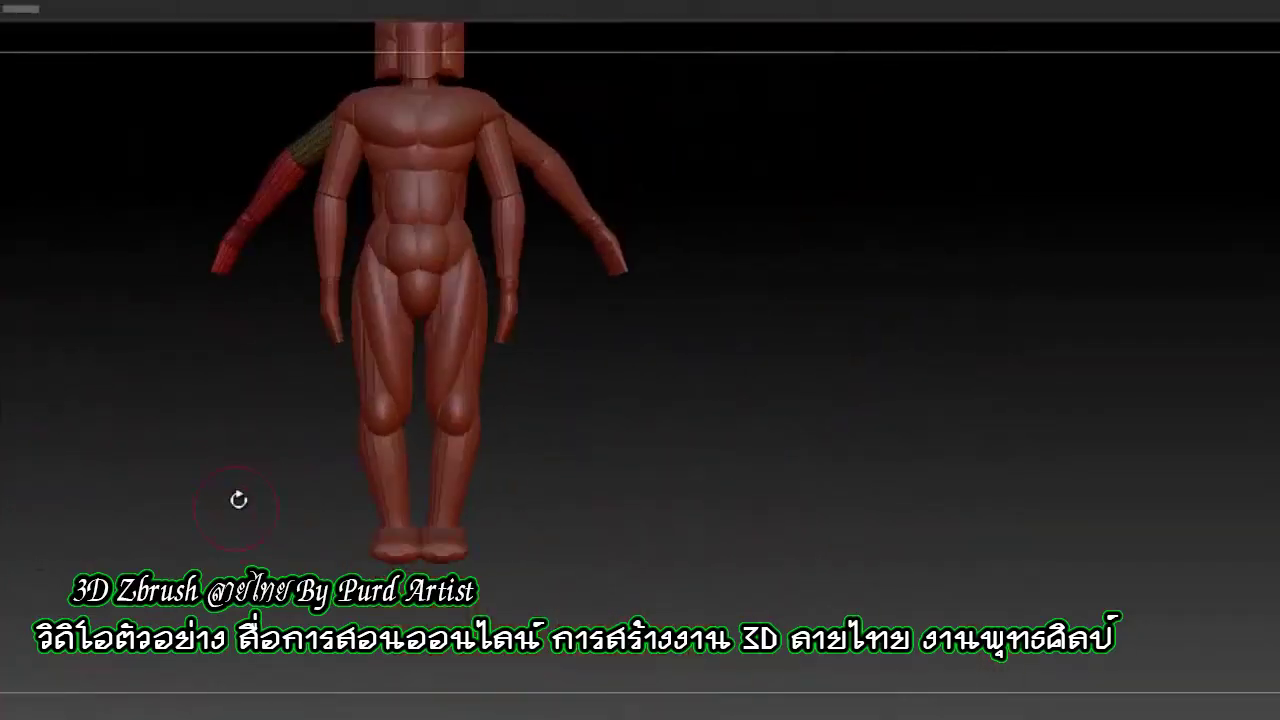
pyautogui.moveTo(2, 308); pyautogui.dragTo(172, 487)
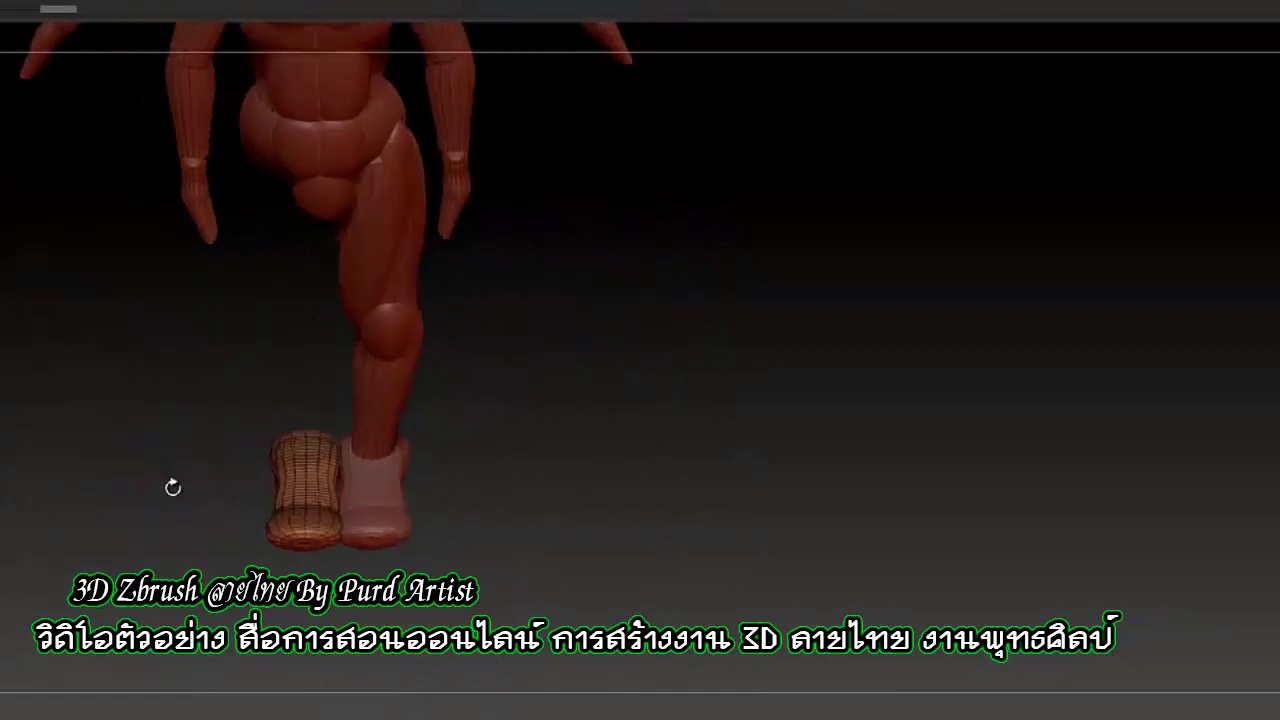
pyautogui.press('Down')
pyautogui.moveTo(10, 370)
pyautogui.mouseDown()
pyautogui.moveTo(214, 386)
pyautogui.moveTo(160, 23)
pyautogui.moveTo(358, 547)
pyautogui.mouseUp()
# Reshape and move the left foot with the Gizmo so it sits under the lower leg
pyautogui.press('w')
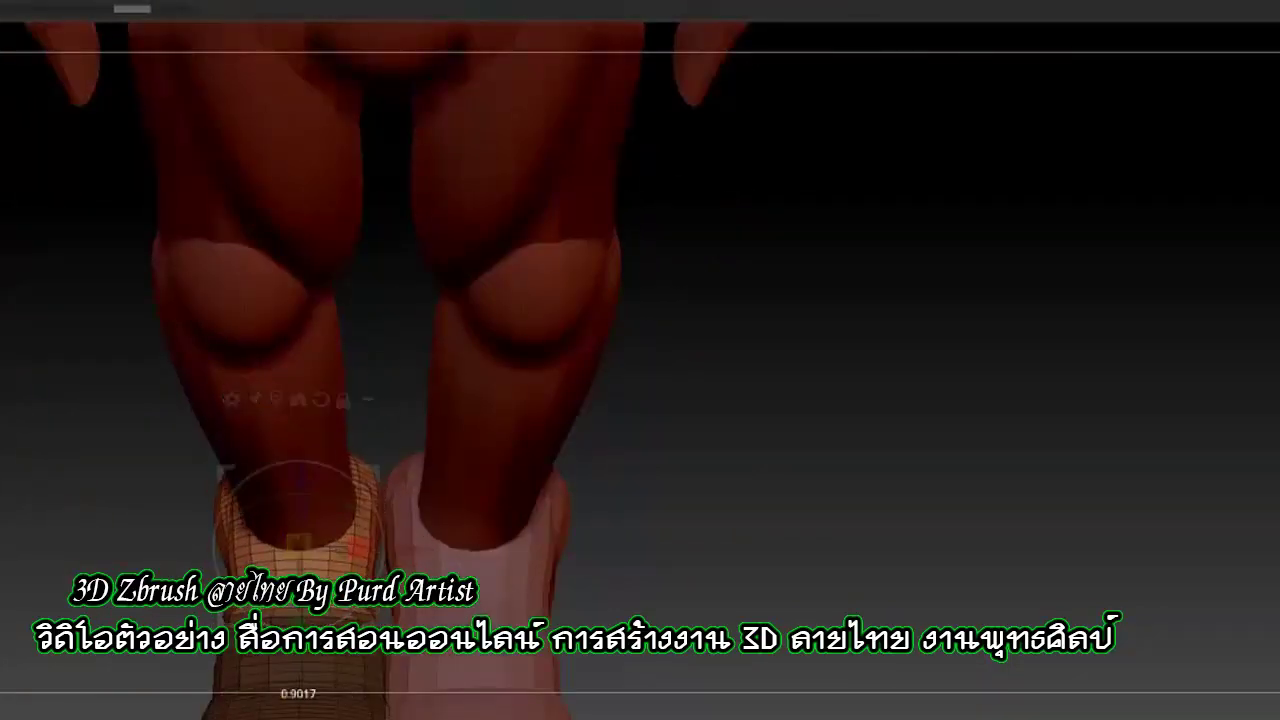
pyautogui.moveTo(100, 600); pyautogui.dragTo(120, 481)
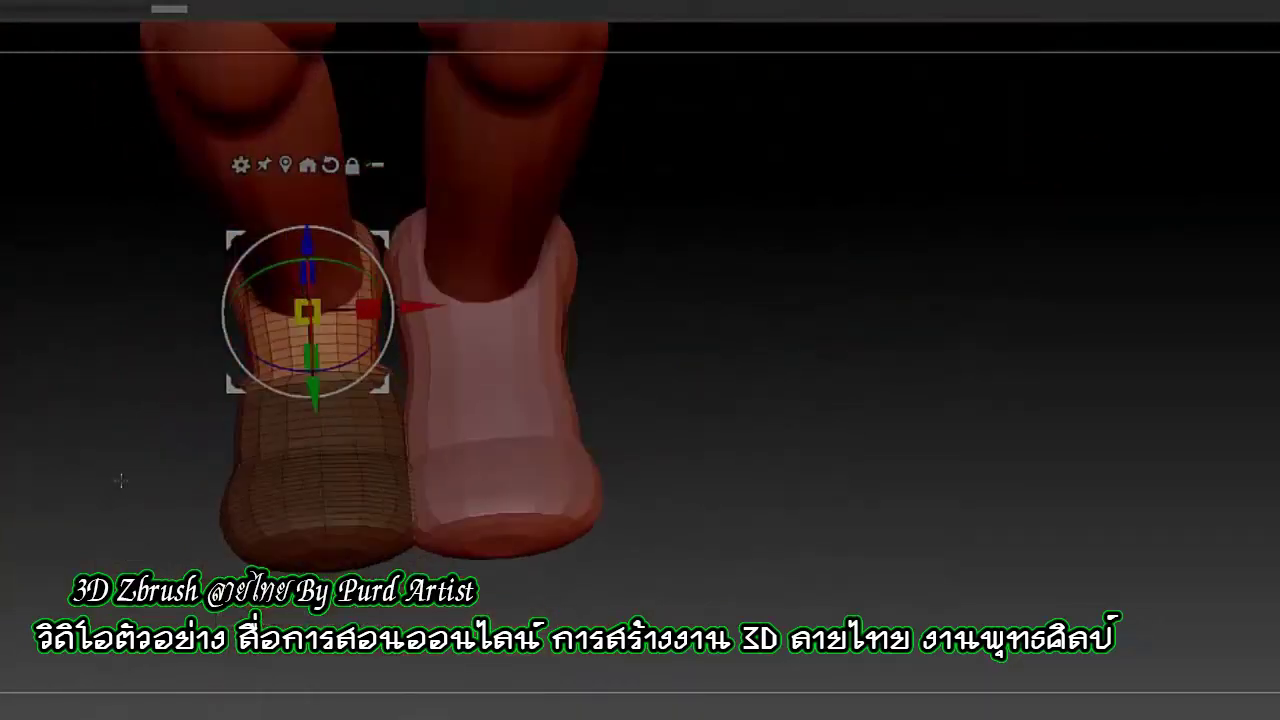
pyautogui.moveTo(133, 375); pyautogui.dragTo(200, 450)
pyautogui.moveTo(309, 309)
pyautogui.mouseDown()
pyautogui.moveTo(300, 552)
pyautogui.moveTo(320, 381)
pyautogui.mouseUp()
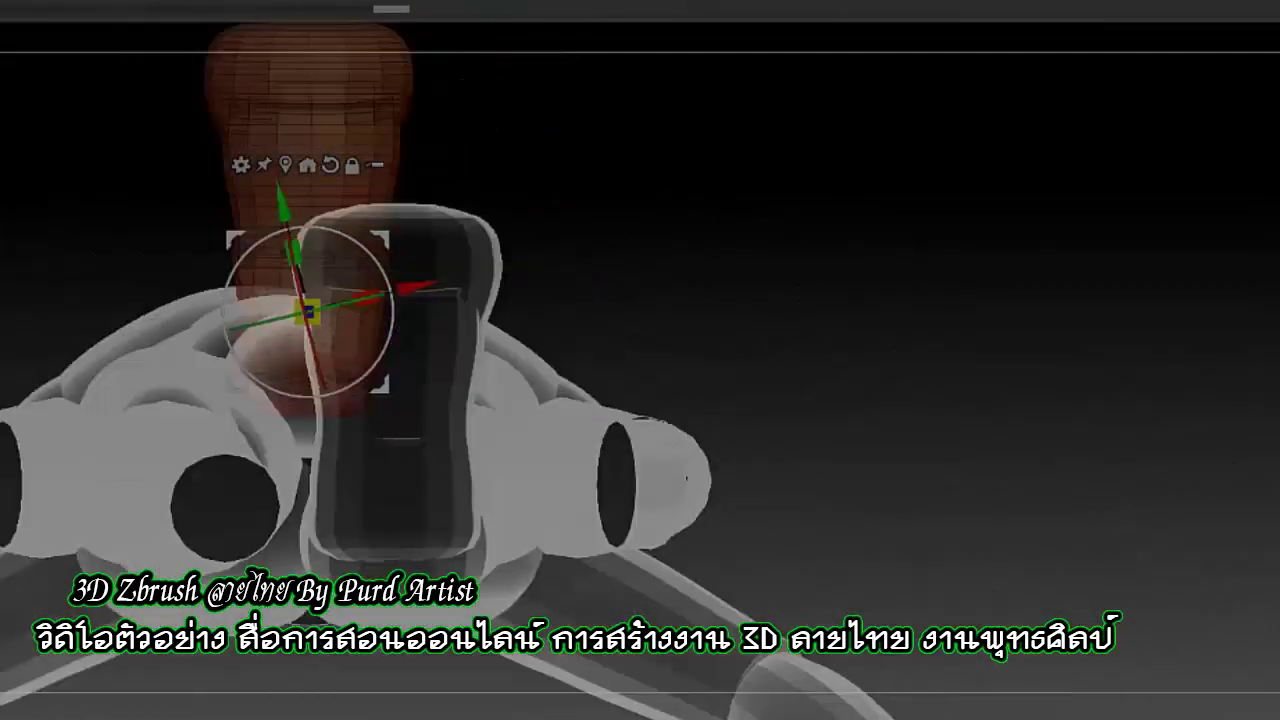
pyautogui.moveTo(356, 307)
pyautogui.mouseDown()
pyautogui.moveTo(200, 397)
pyautogui.moveTo(190, 375)
pyautogui.mouseUp()
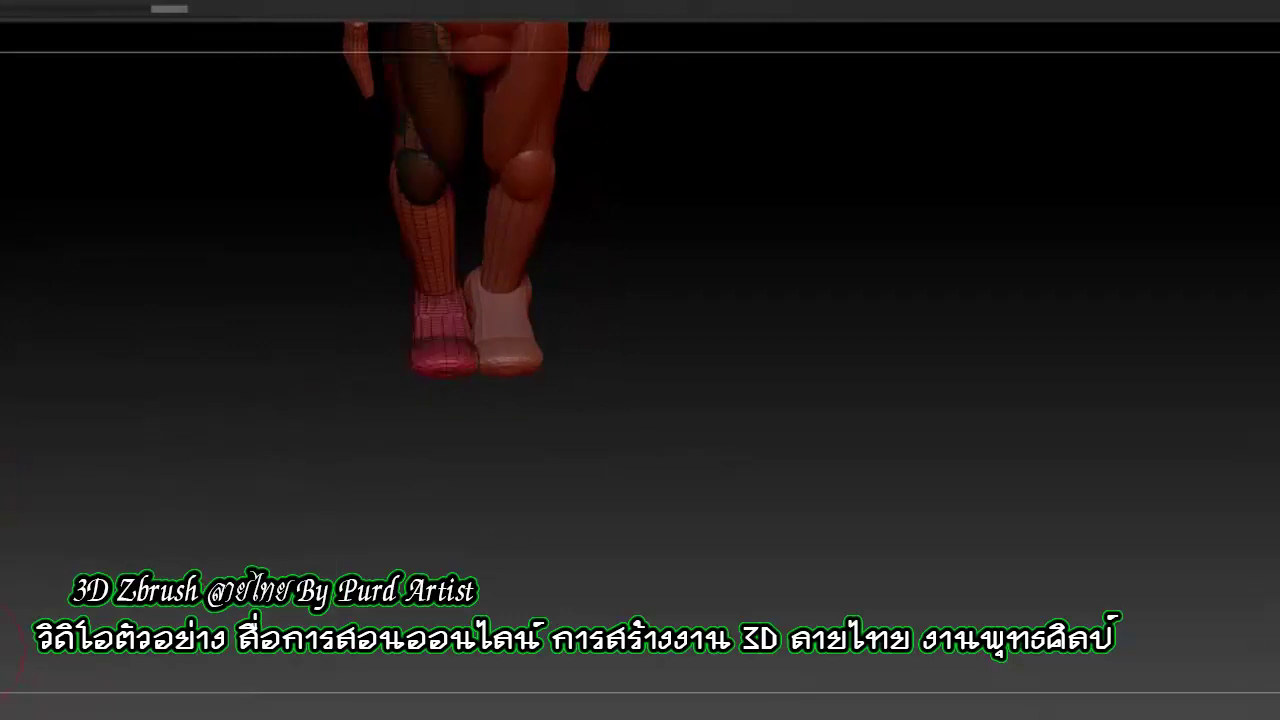
# Select the lower leg SubTools and return to a full-body front view
pyautogui.click(5, 465)
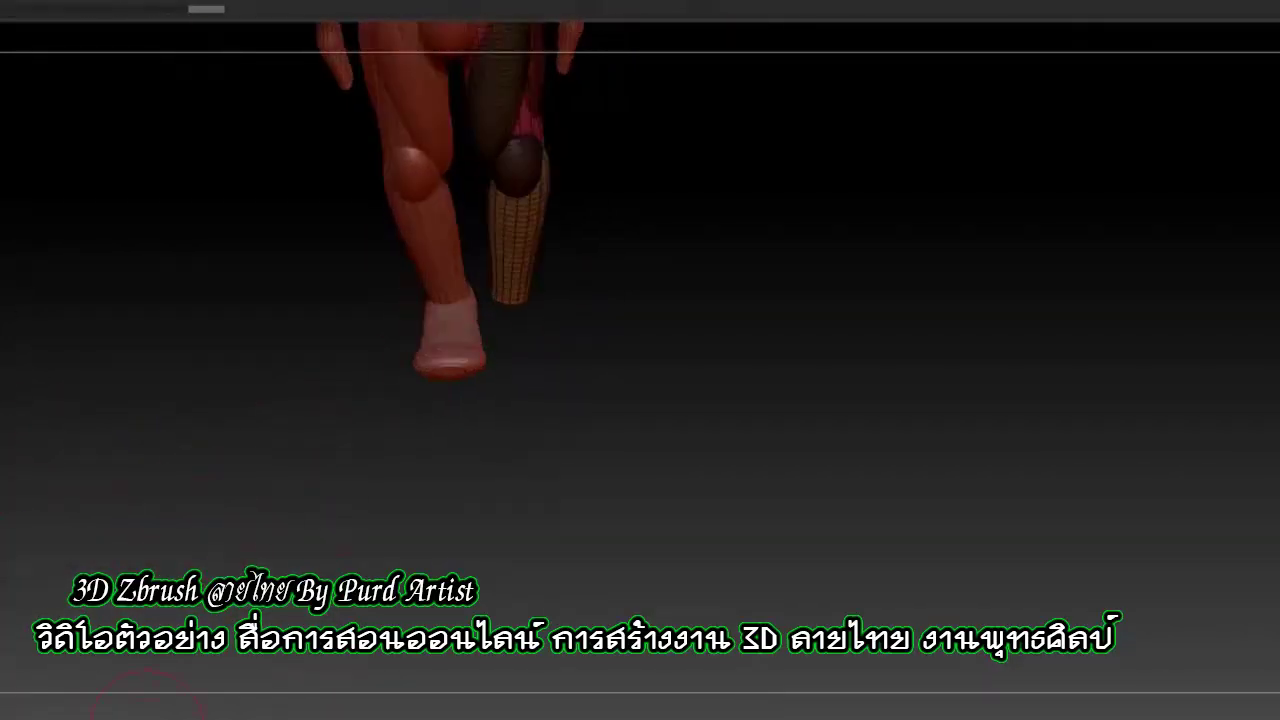
pyautogui.moveTo(150, 200); pyautogui.dragTo(118, 162)
pyautogui.click(5, 415)
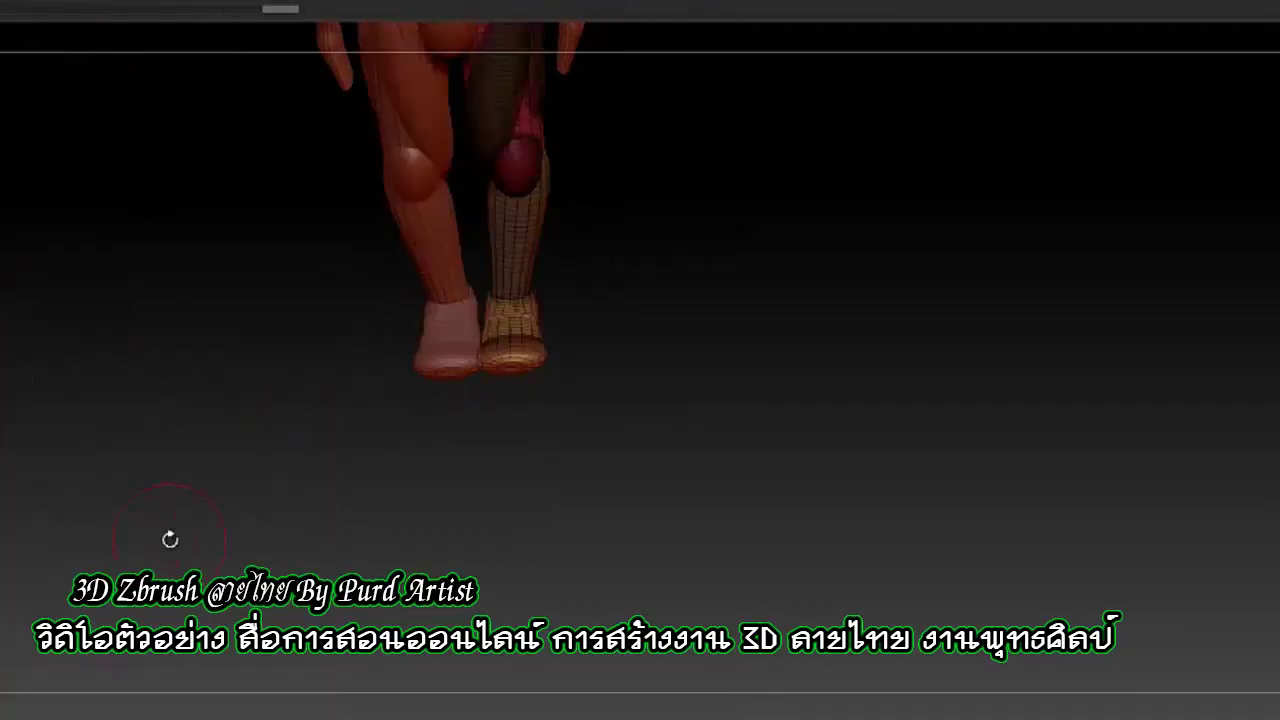
pyautogui.moveTo(170, 540); pyautogui.dragTo(155, 423)
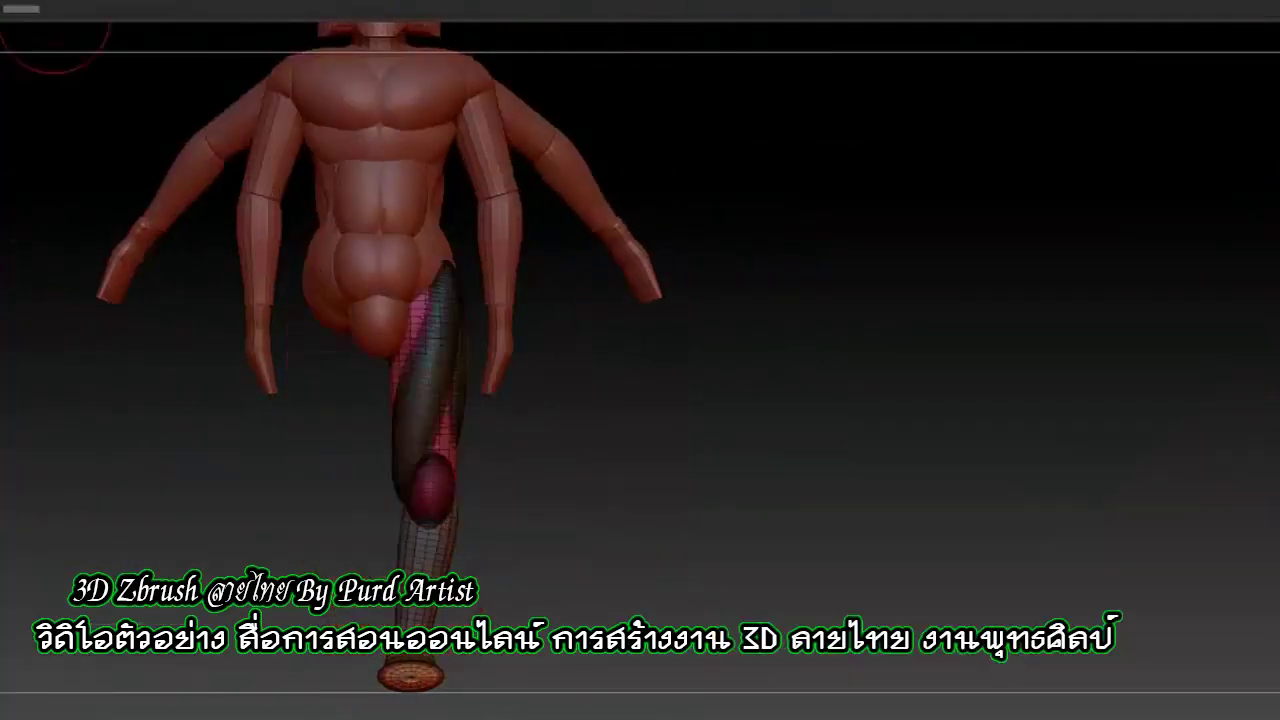
# Move and rotate the hip piece into place against the torso, then leave transform mode
pyautogui.moveTo(386, 343)
pyautogui.mouseDown()
pyautogui.moveTo(186, 466)
pyautogui.moveTo(185, 121)
pyautogui.mouseUp()
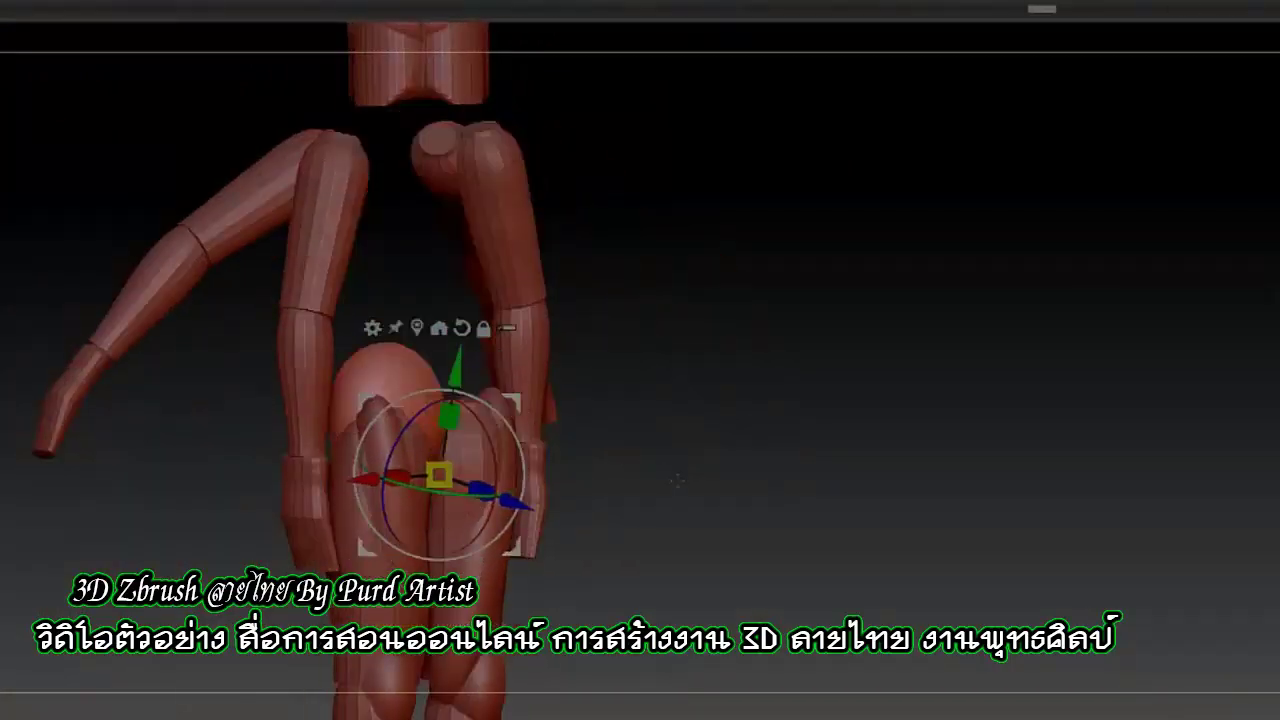
pyautogui.moveTo(677, 481)
pyautogui.mouseDown()
pyautogui.moveTo(694, 523)
pyautogui.moveTo(724, 527)
pyautogui.moveTo(137, 95)
pyautogui.mouseUp()
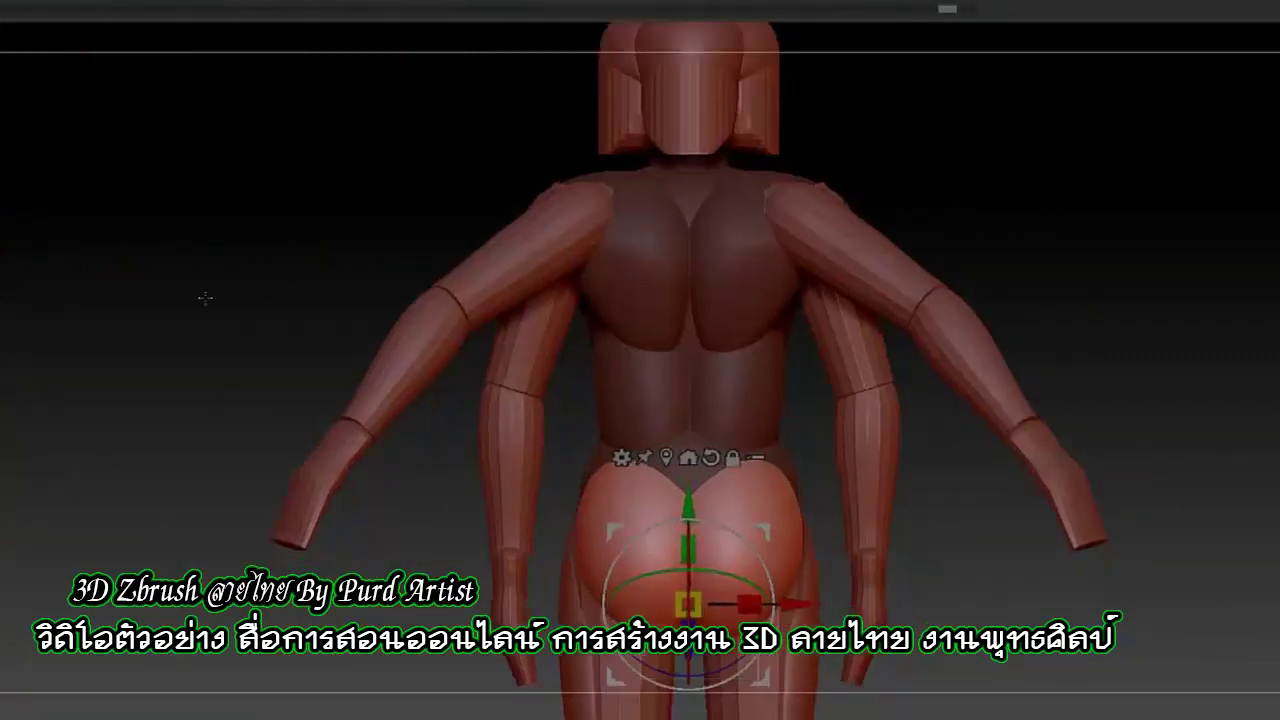
pyautogui.moveTo(727, 543)
pyautogui.mouseDown()
pyautogui.moveTo(829, 547)
pyautogui.moveTo(677, 521)
pyautogui.mouseUp()
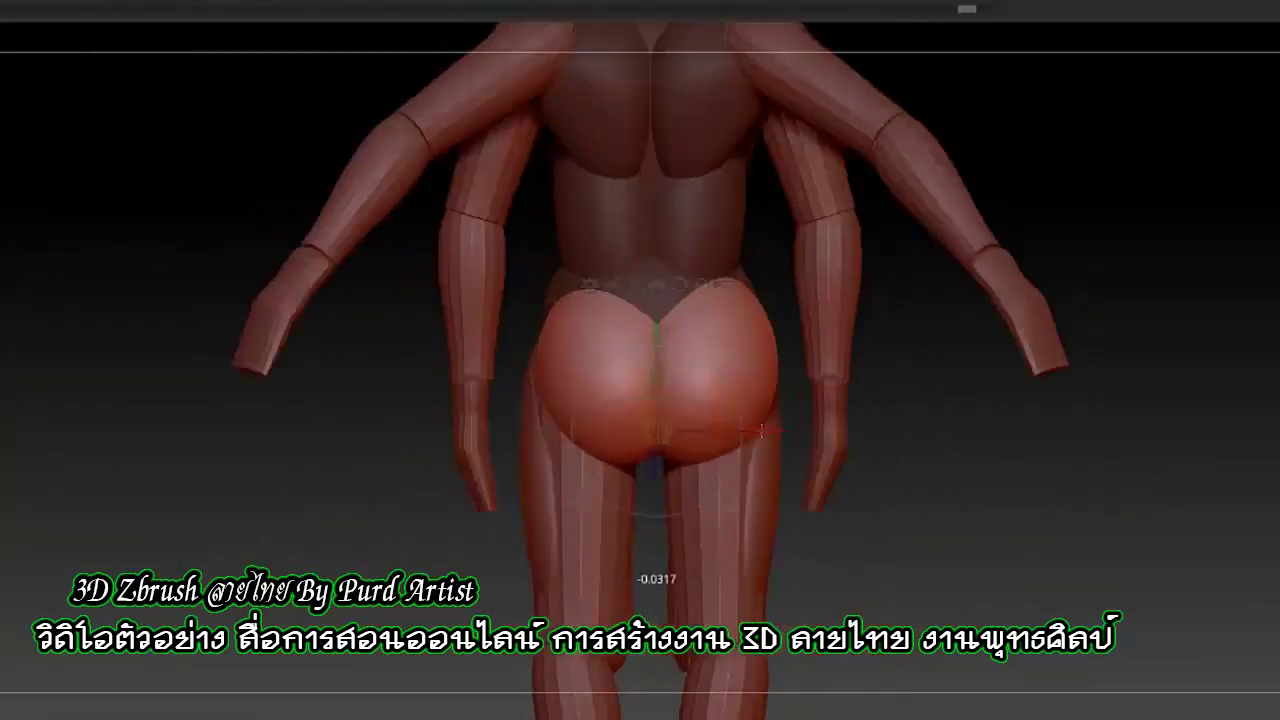
pyautogui.moveTo(737, 425); pyautogui.dragTo(588, 385)
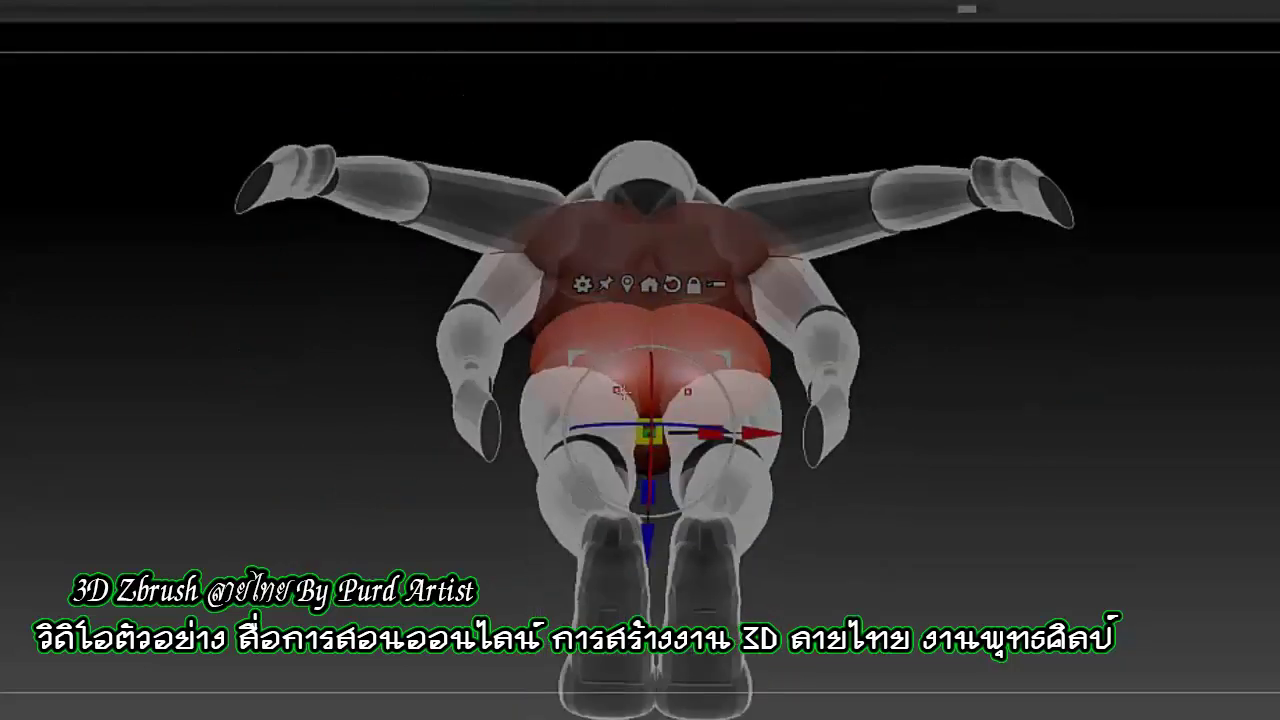
pyautogui.moveTo(699, 474); pyautogui.dragTo(778, 362)
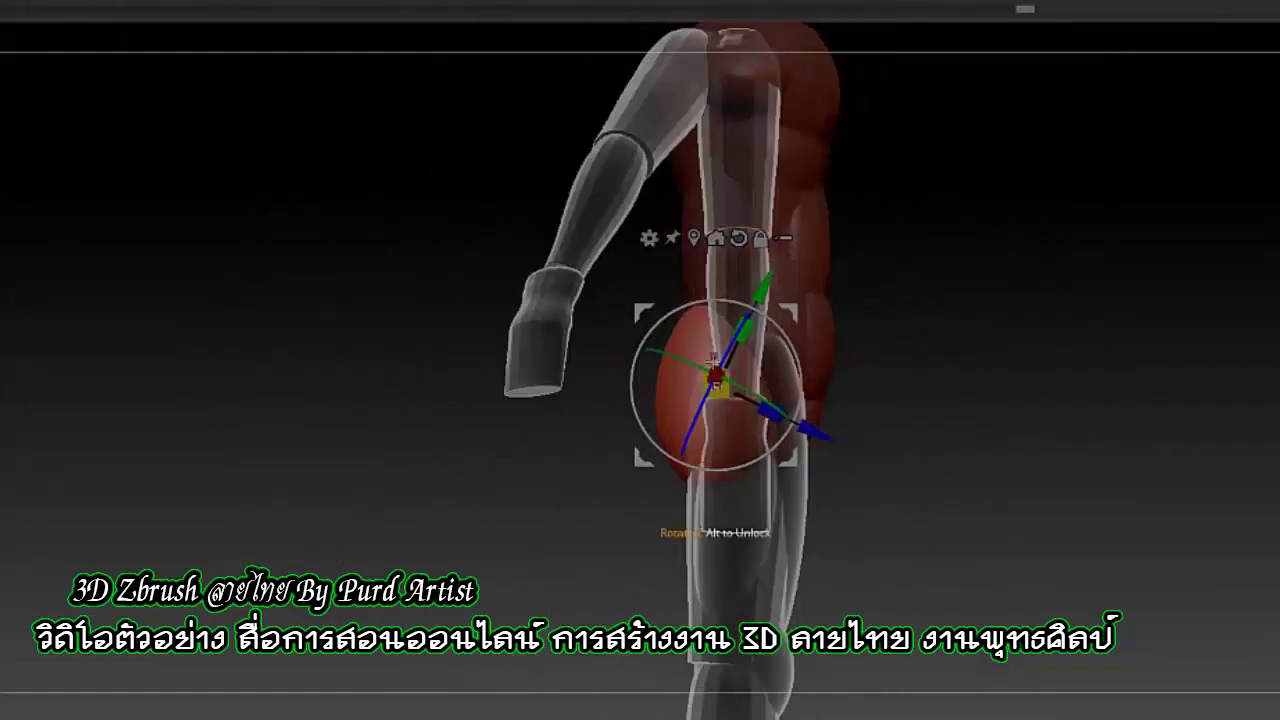
pyautogui.press('q')
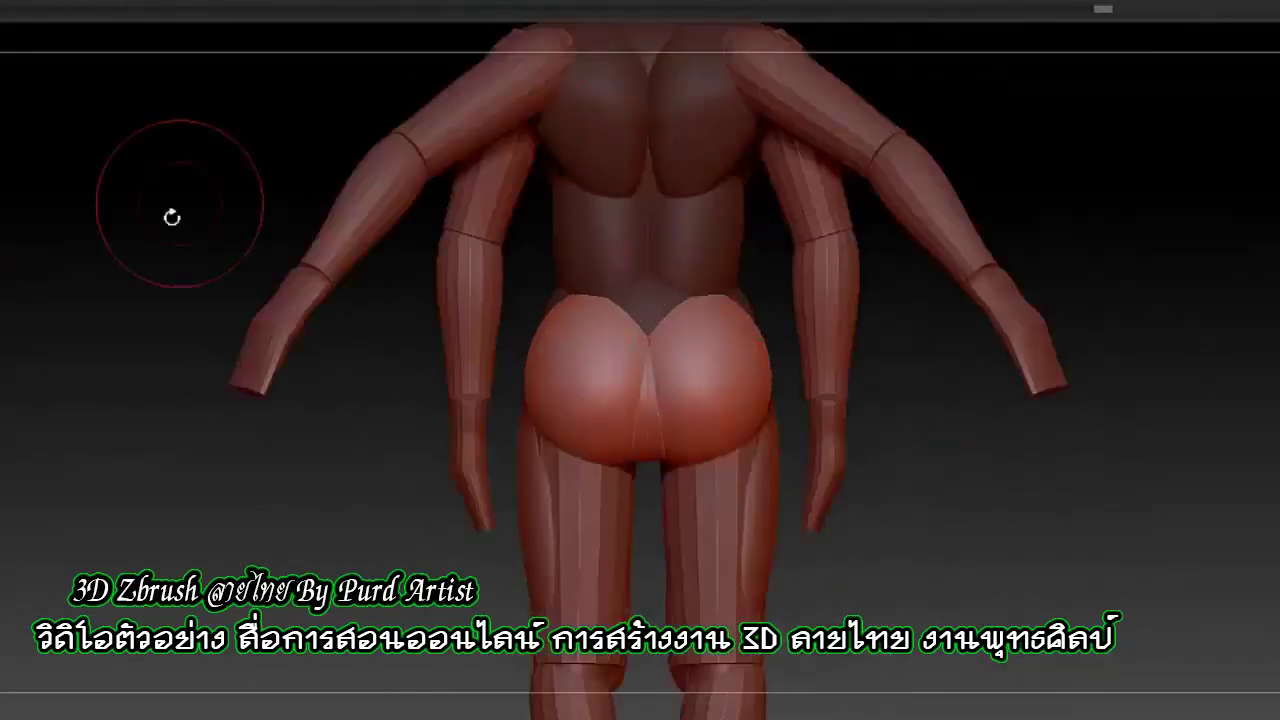
# Frame the whole figure with F and make the hidden neck piece visible again
pyautogui.moveTo(406, 520)
pyautogui.mouseDown()
pyautogui.moveTo(288, 430)
pyautogui.moveTo(265, 455)
pyautogui.mouseUp()
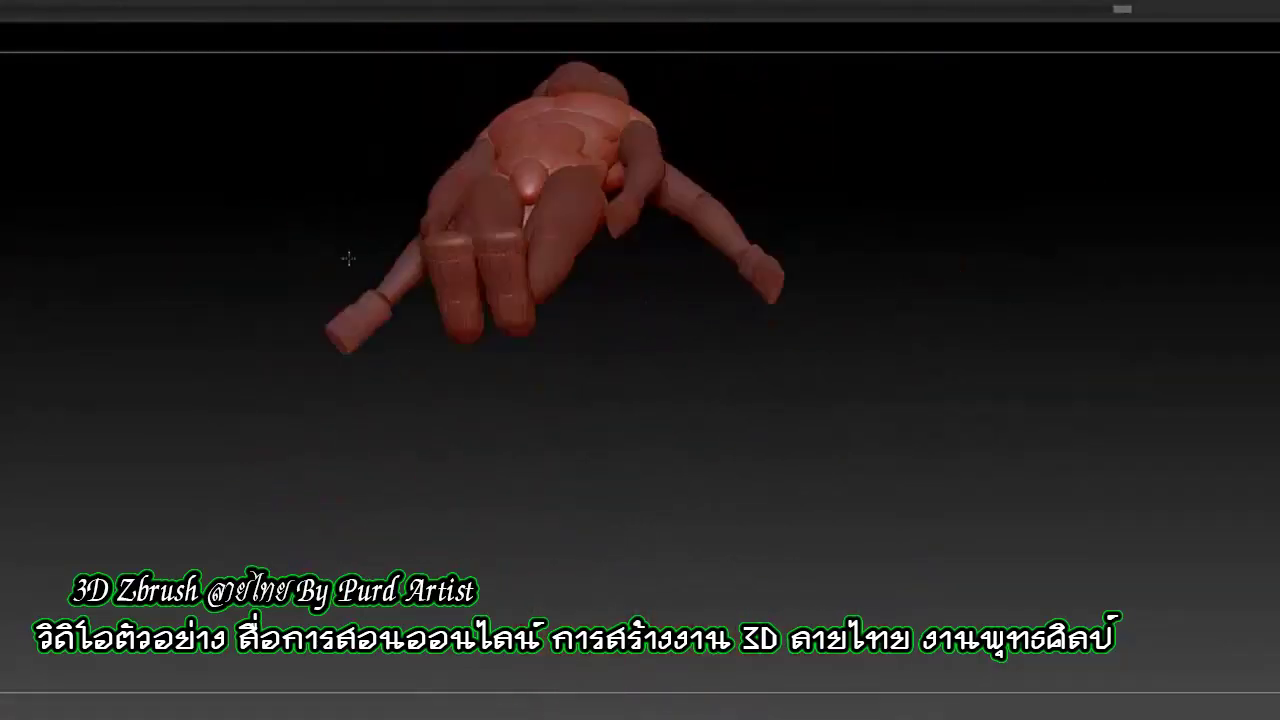
pyautogui.keyDown('alt'); pyautogui.moveTo(187, 234); pyautogui.dragTo(281, 318); pyautogui.keyUp('alt')
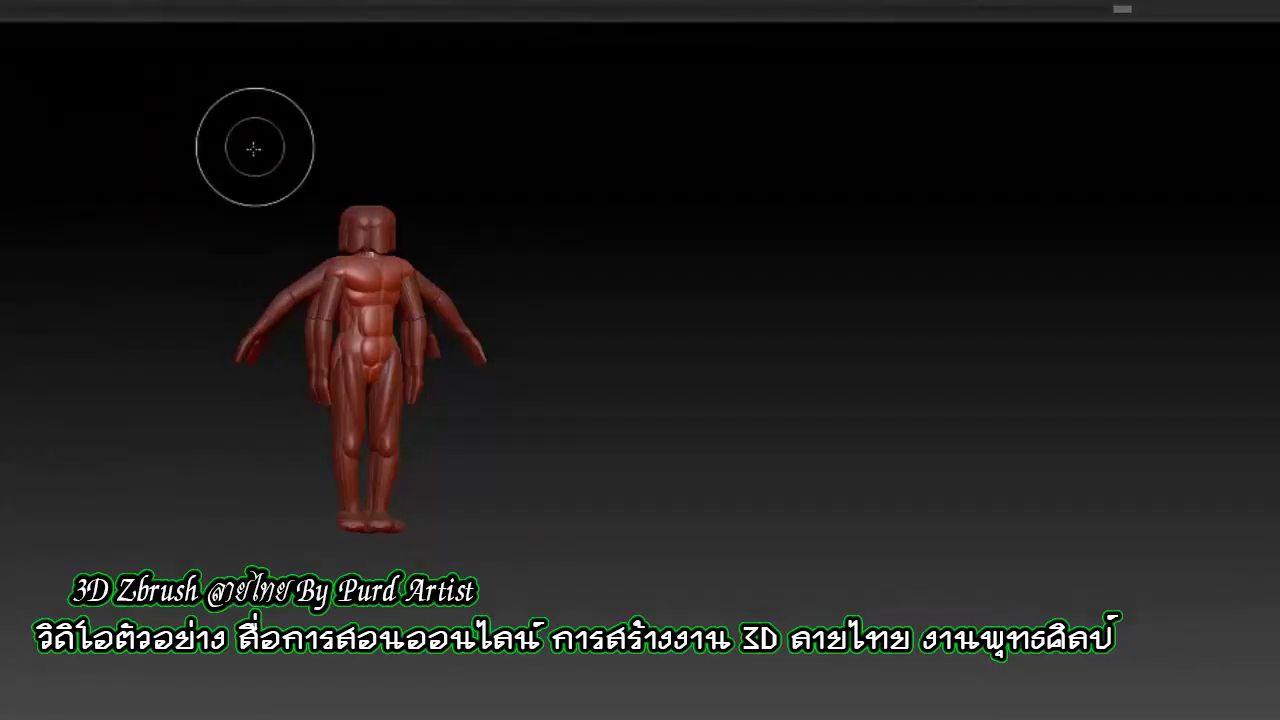
pyautogui.press('f')
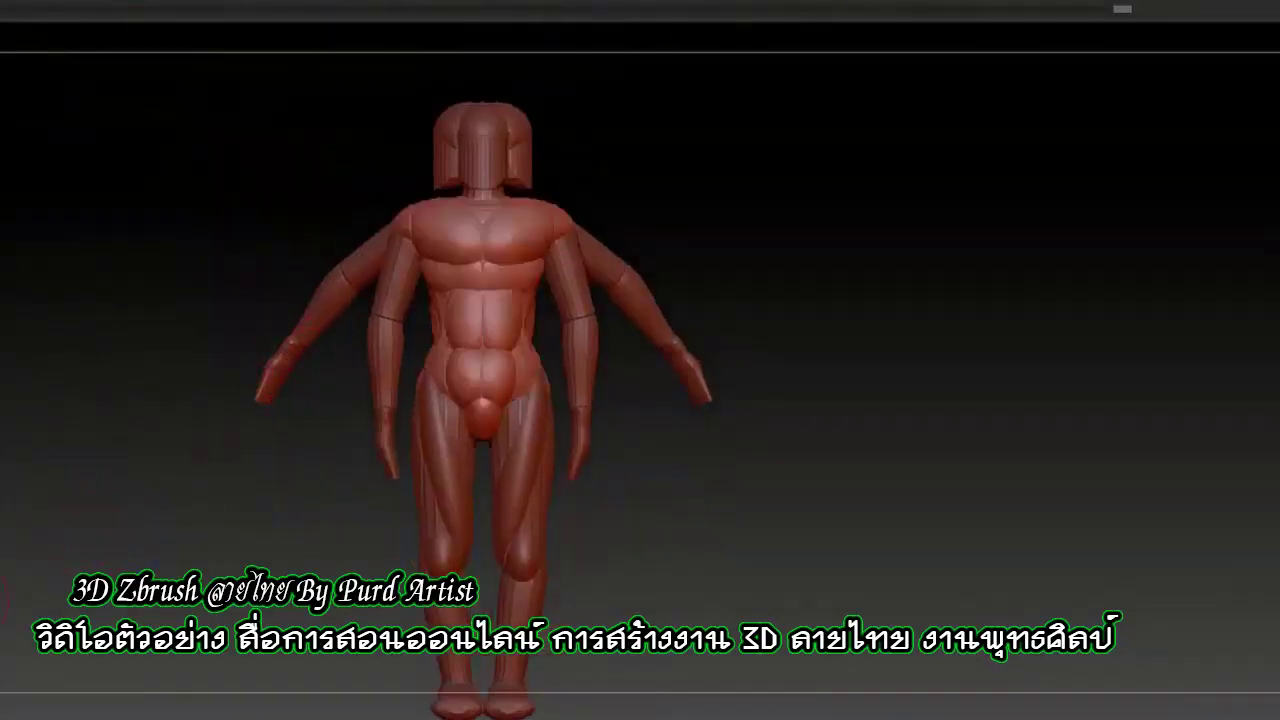
pyautogui.moveTo(440, 460)
pyautogui.mouseDown()
pyautogui.moveTo(309, 460)
pyautogui.moveTo(189, 434)
pyautogui.moveTo(243, 178)
pyautogui.mouseUp()
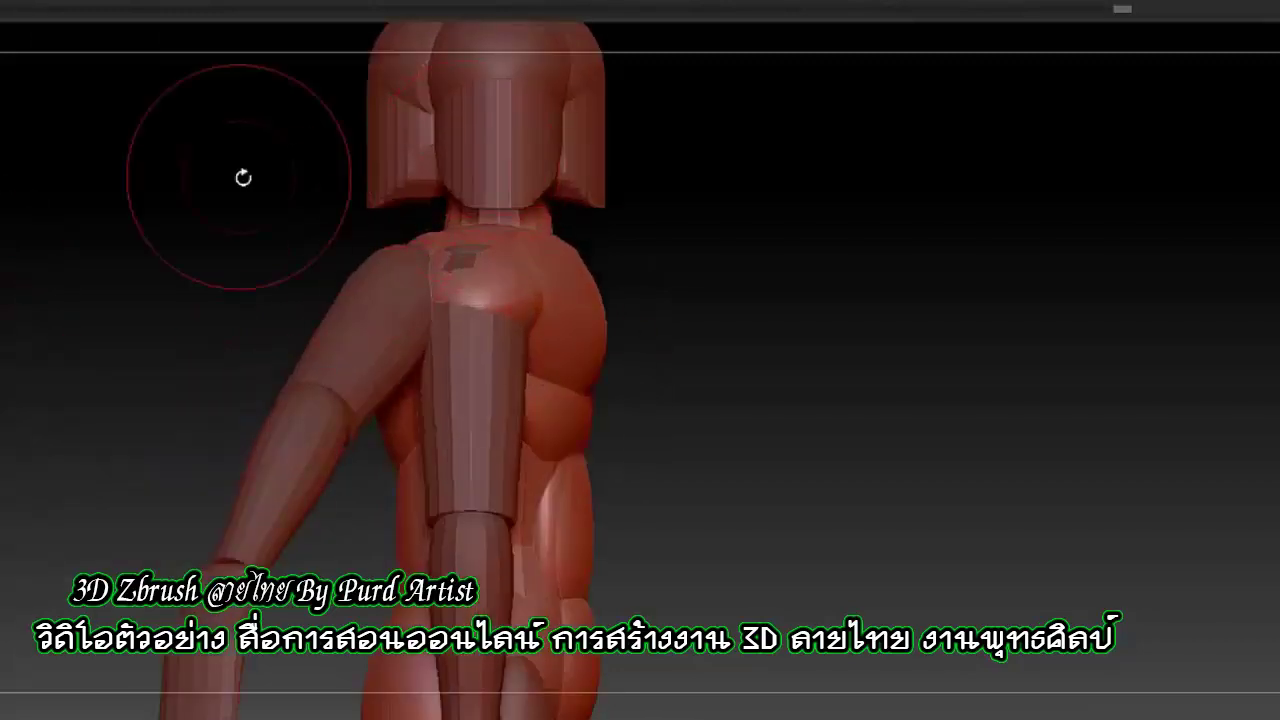
pyautogui.keyDown('ctrl'); pyautogui.keyDown('shift'); pyautogui.click(10, 372); pyautogui.keyUp('shift'); pyautogui.keyUp('ctrl')
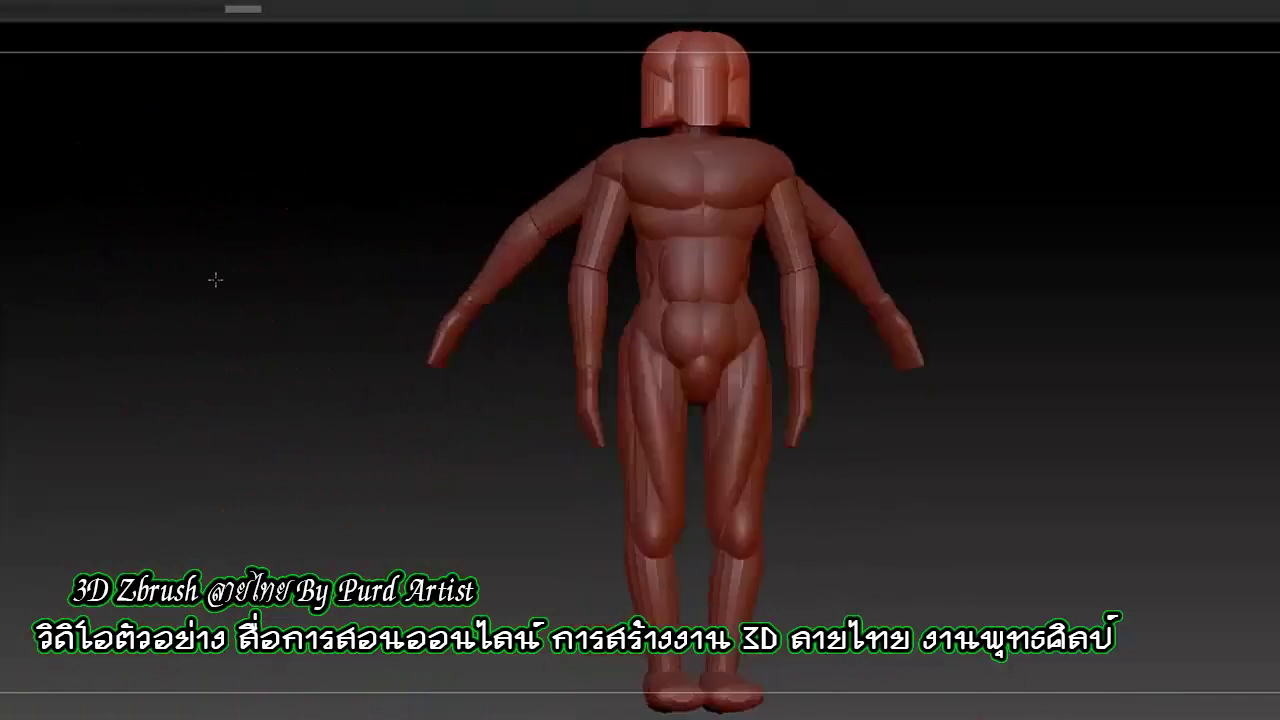
pyautogui.moveTo(215, 280)
pyautogui.keyDown('alt'); pyautogui.mouseDown()
pyautogui.moveTo(414, 451)
pyautogui.moveTo(117, 445)
pyautogui.mouseUp(); pyautogui.keyUp('alt')
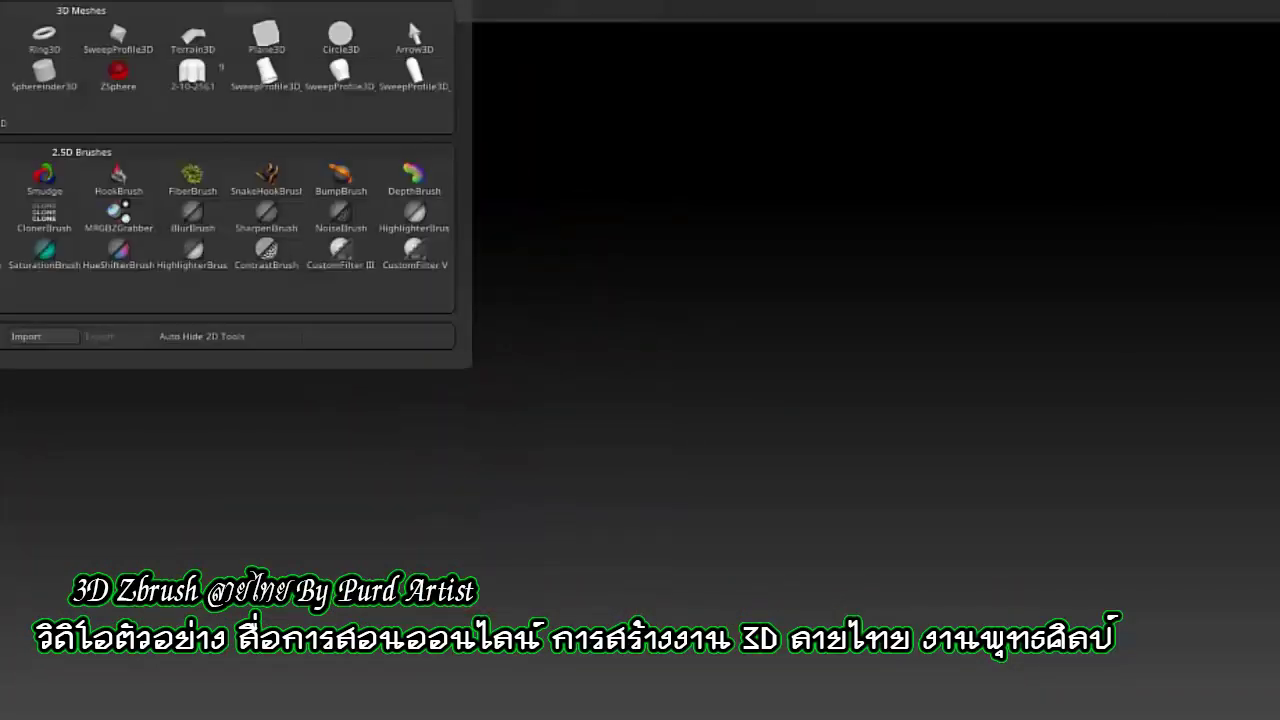
# Add a sphere primitive under the feet and clip it flat into a disc base
pyautogui.click(116, 161)
pyautogui.moveTo(430, 332); pyautogui.dragTo(548, 432)
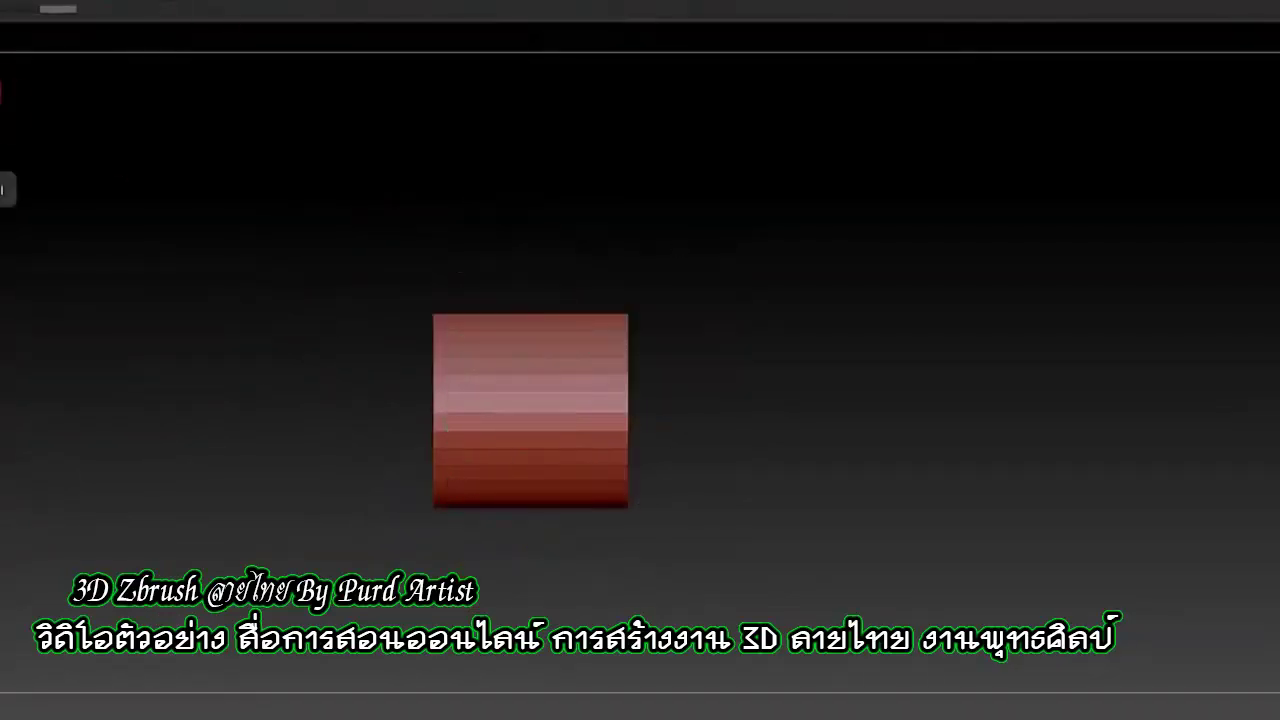
pyautogui.moveTo(130, 310); pyautogui.dragTo(179, 310)
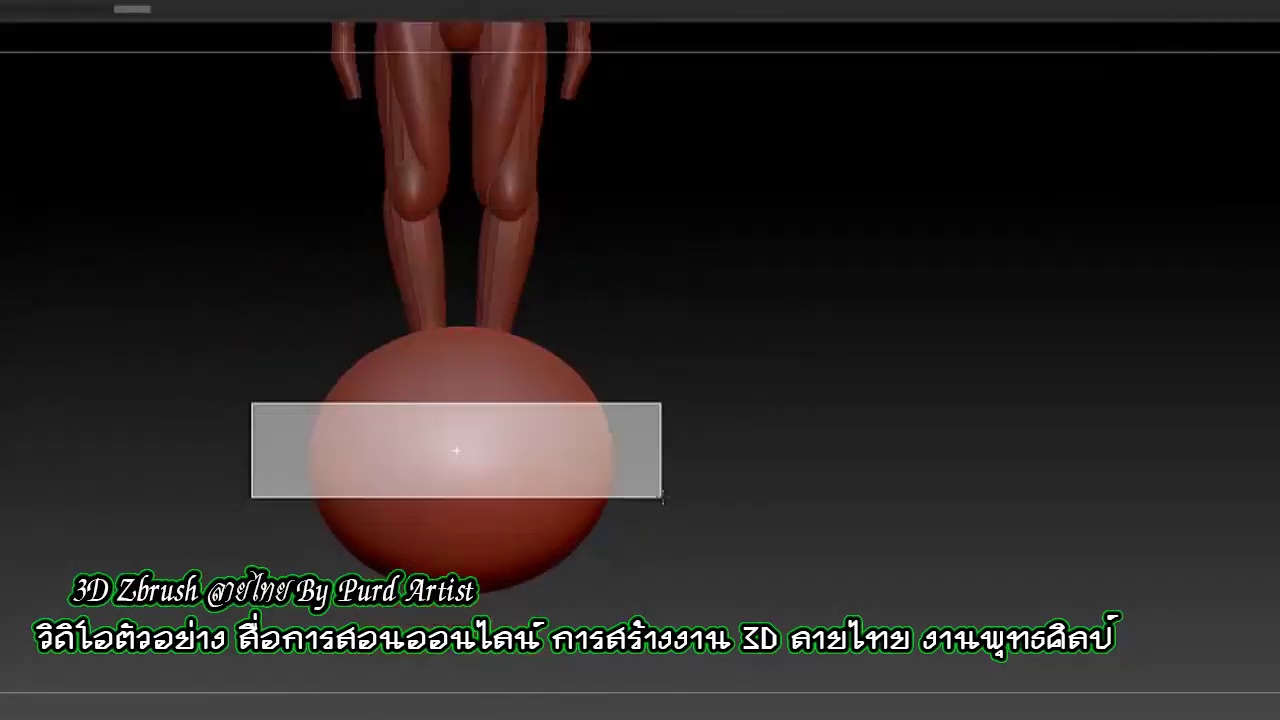
pyautogui.keyDown('ctrl'); pyautogui.keyDown('shift'); pyautogui.moveTo(251, 400); pyautogui.dragTo(663, 494); pyautogui.keyUp('shift'); pyautogui.keyUp('ctrl')
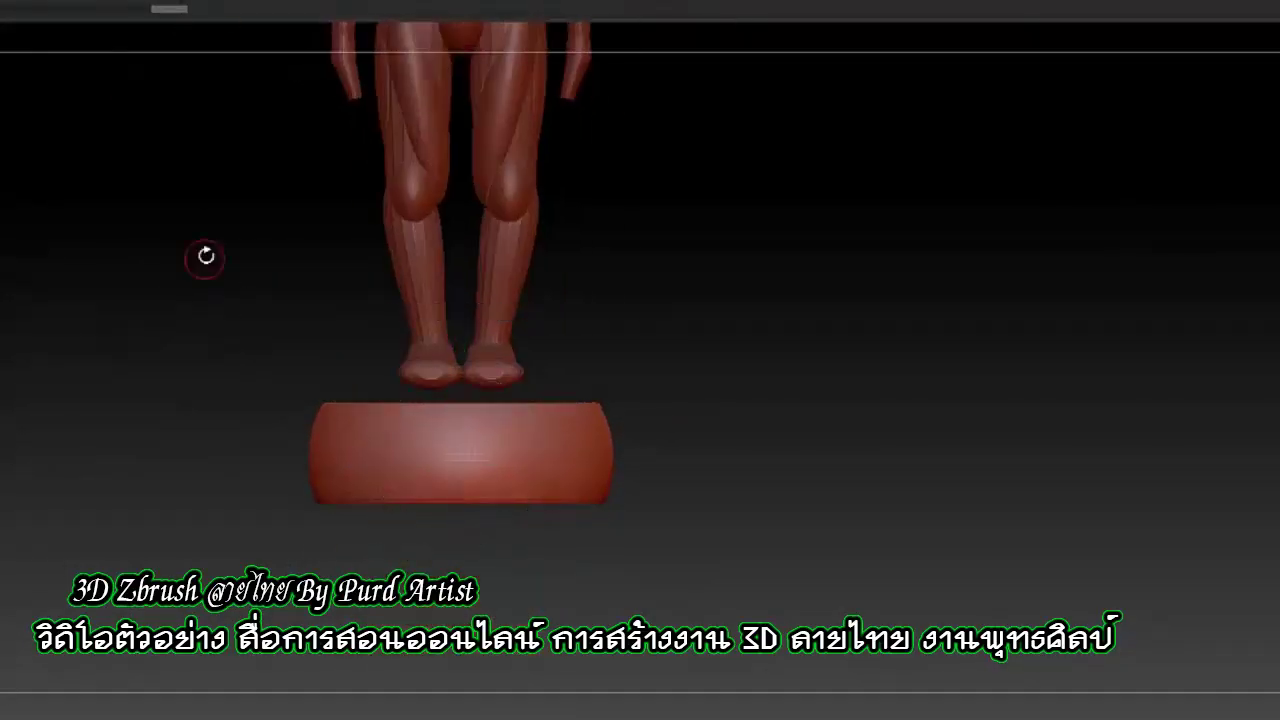
pyautogui.moveTo(207, 224); pyautogui.dragTo(306, 223)
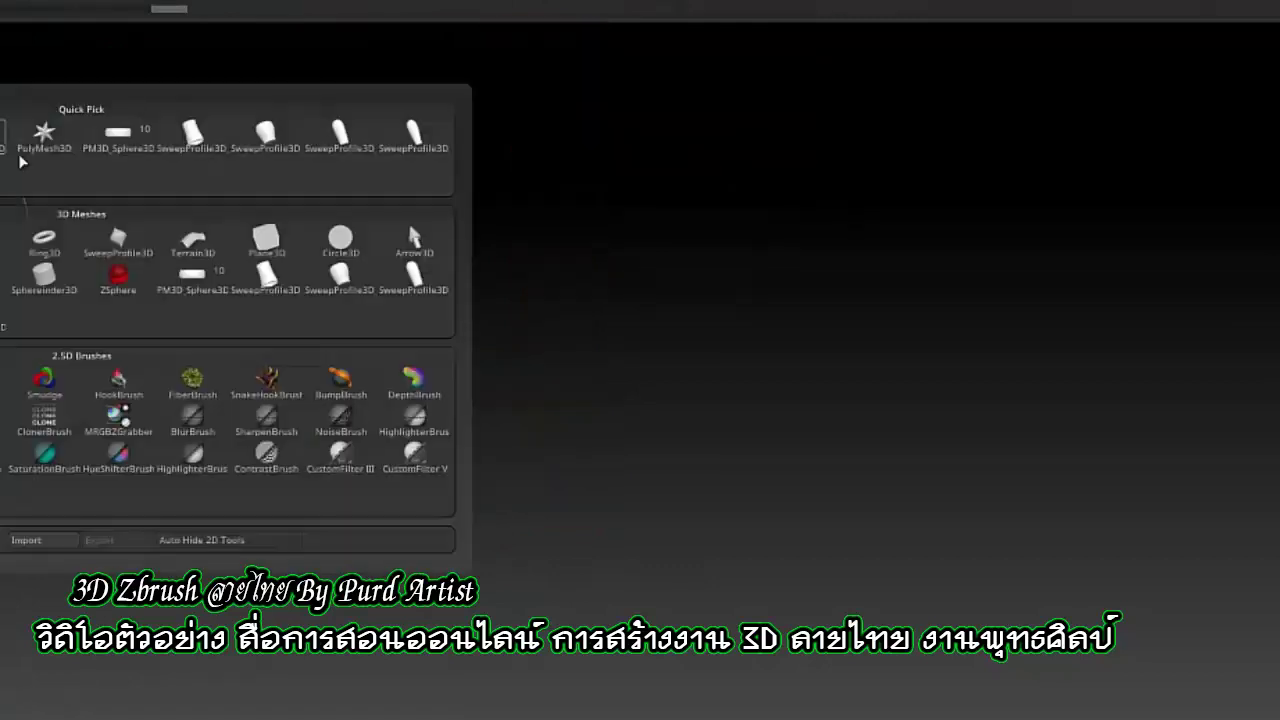
# Start a ZSphere chain and drag its upper spheres upward into a raised limb
pyautogui.click(119, 283)
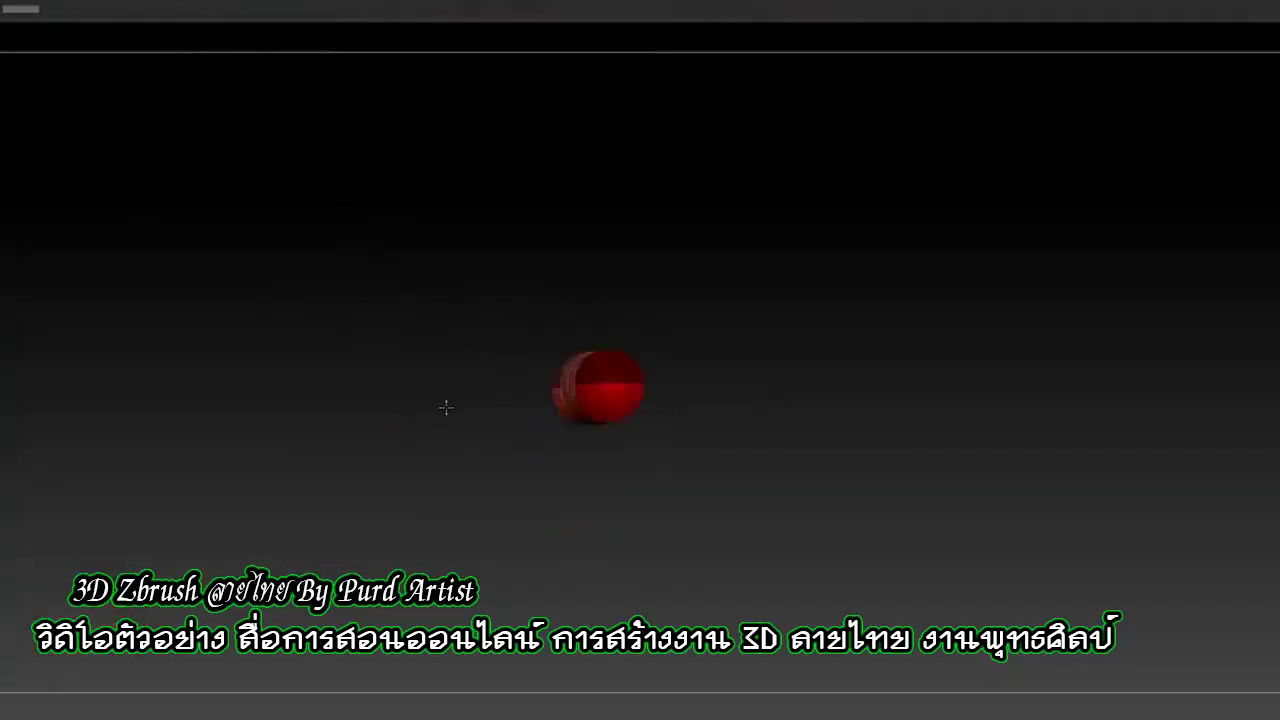
pyautogui.moveTo(342, 132)
pyautogui.mouseDown()
pyautogui.moveTo(476, 343)
pyautogui.moveTo(837, 156)
pyautogui.mouseUp()
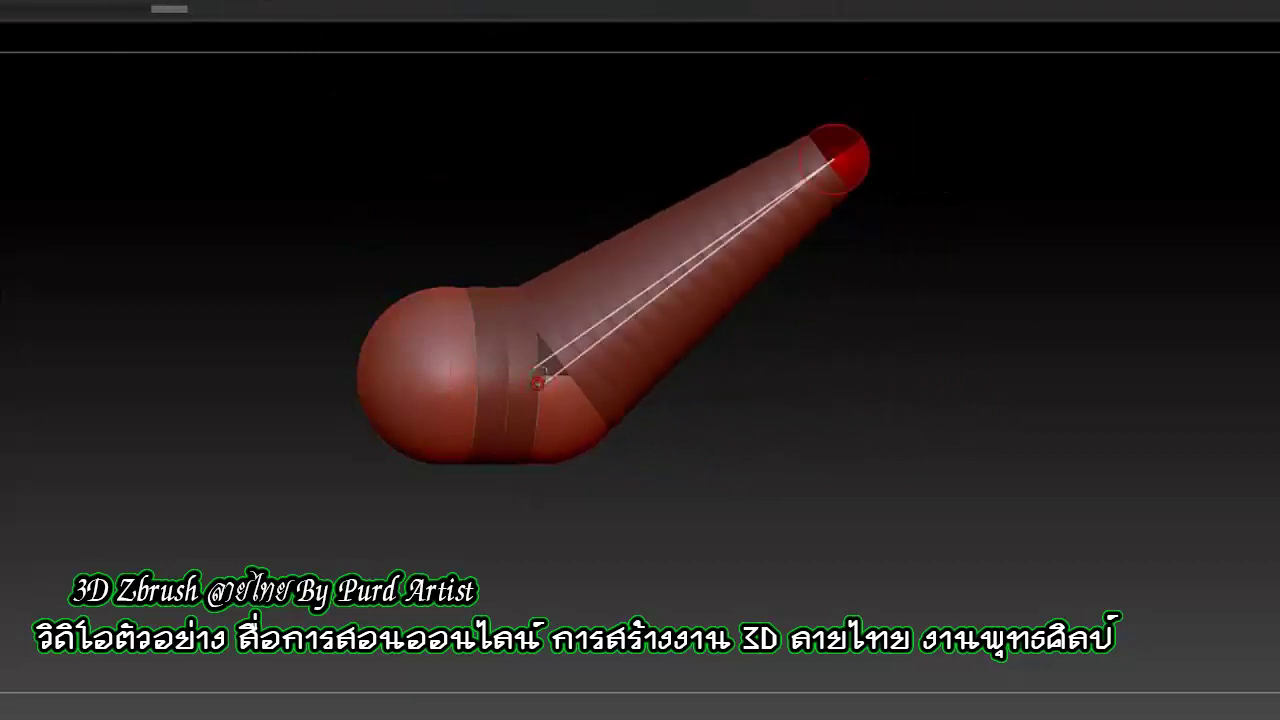
pyautogui.moveTo(727, 240); pyautogui.dragTo(794, 100)
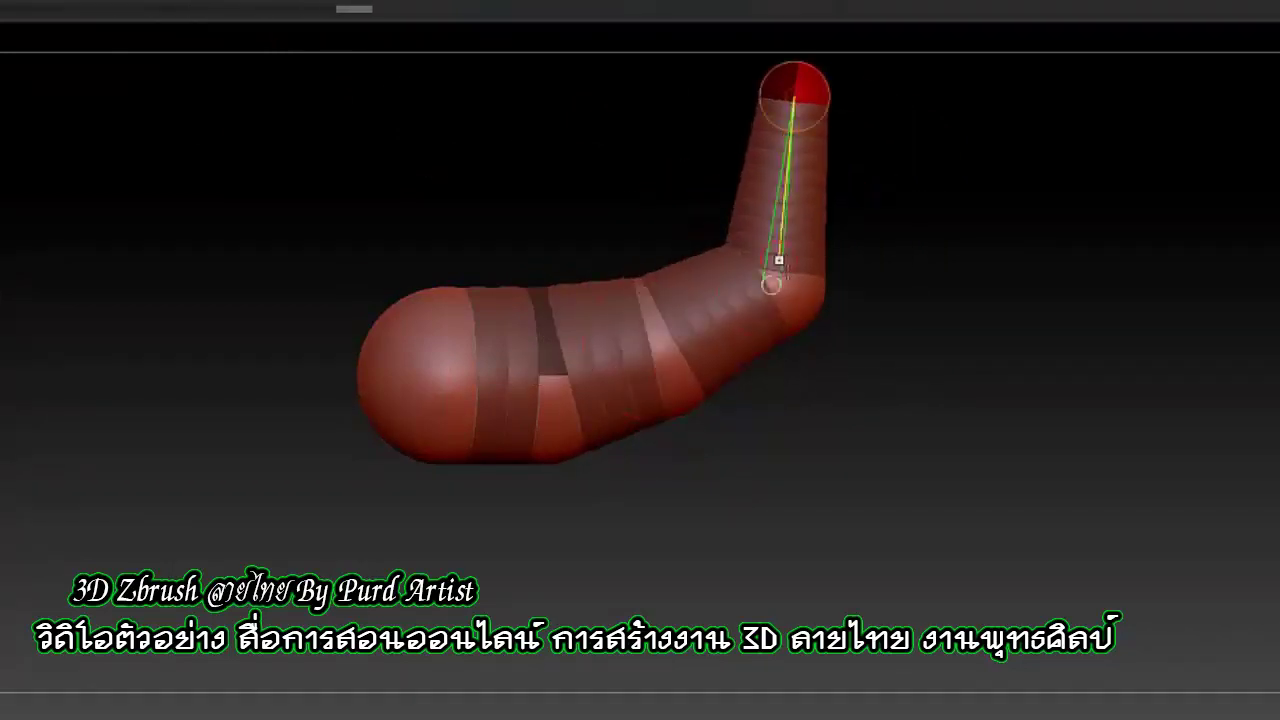
pyautogui.moveTo(909, 308)
pyautogui.mouseDown()
pyautogui.moveTo(511, 448)
pyautogui.moveTo(557, 309)
pyautogui.mouseUp()
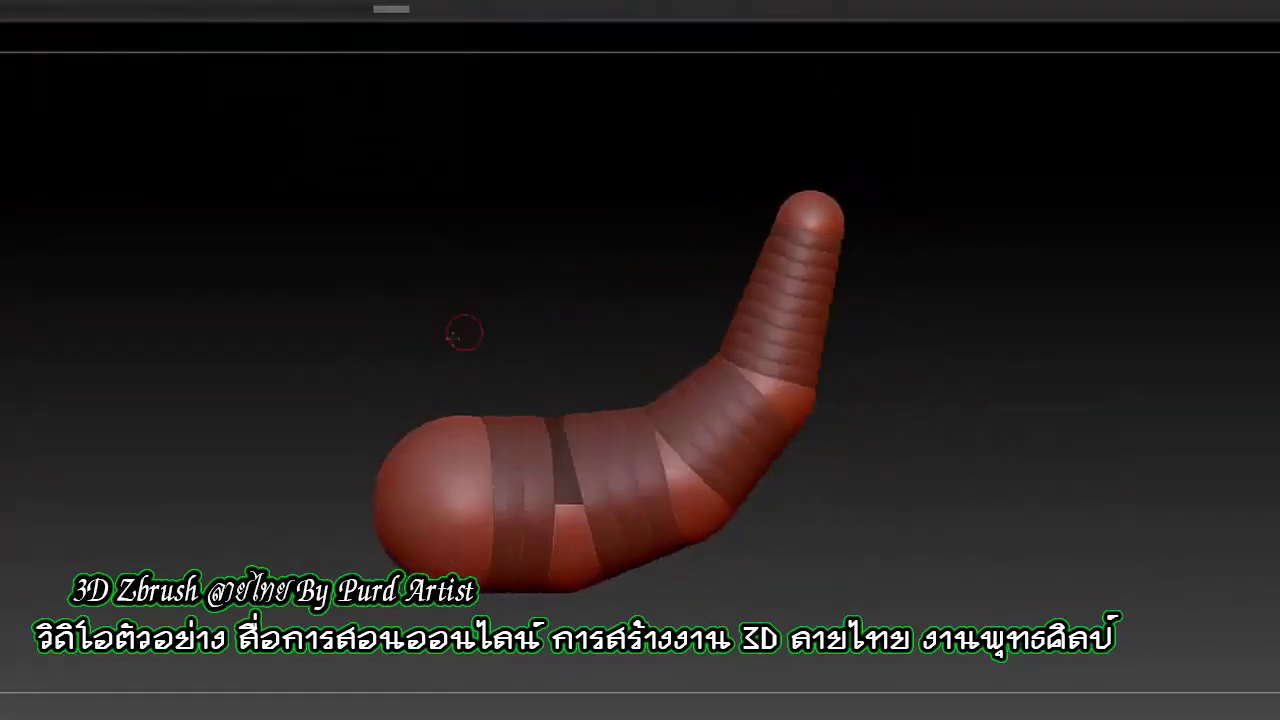
pyautogui.moveTo(810, 215); pyautogui.dragTo(815, 50)
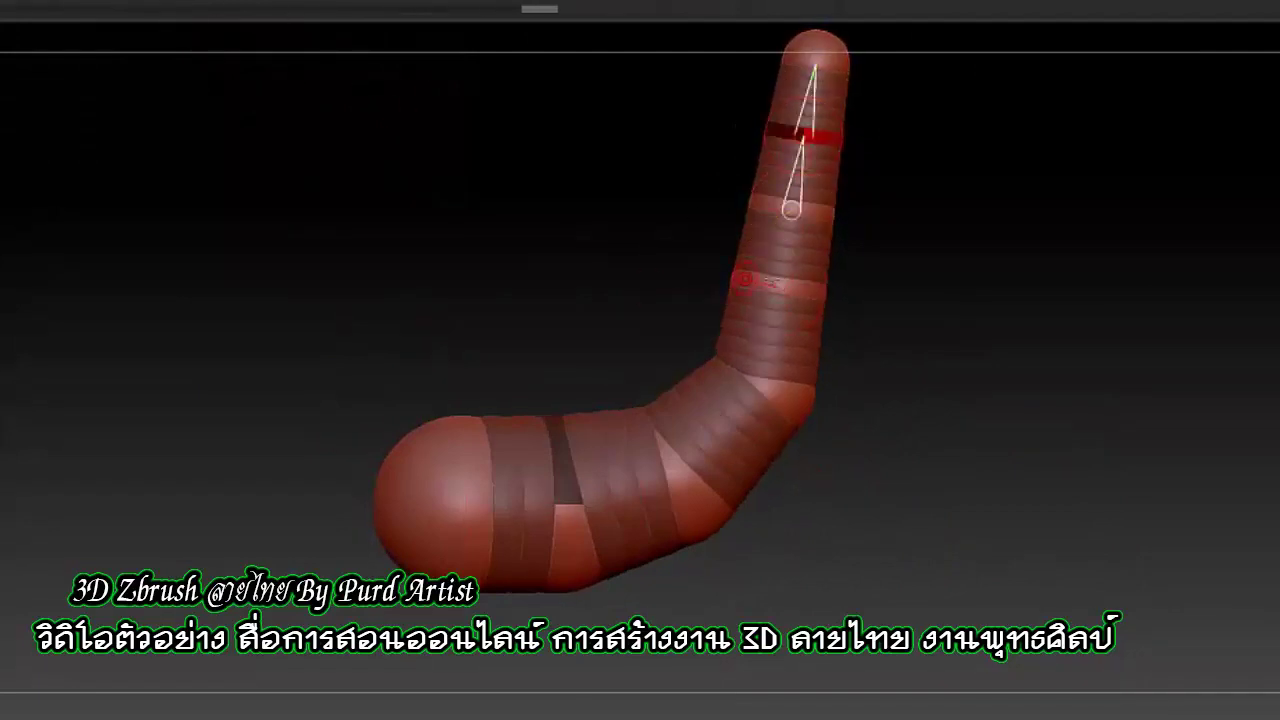
pyautogui.moveTo(743, 280); pyautogui.dragTo(783, 157)
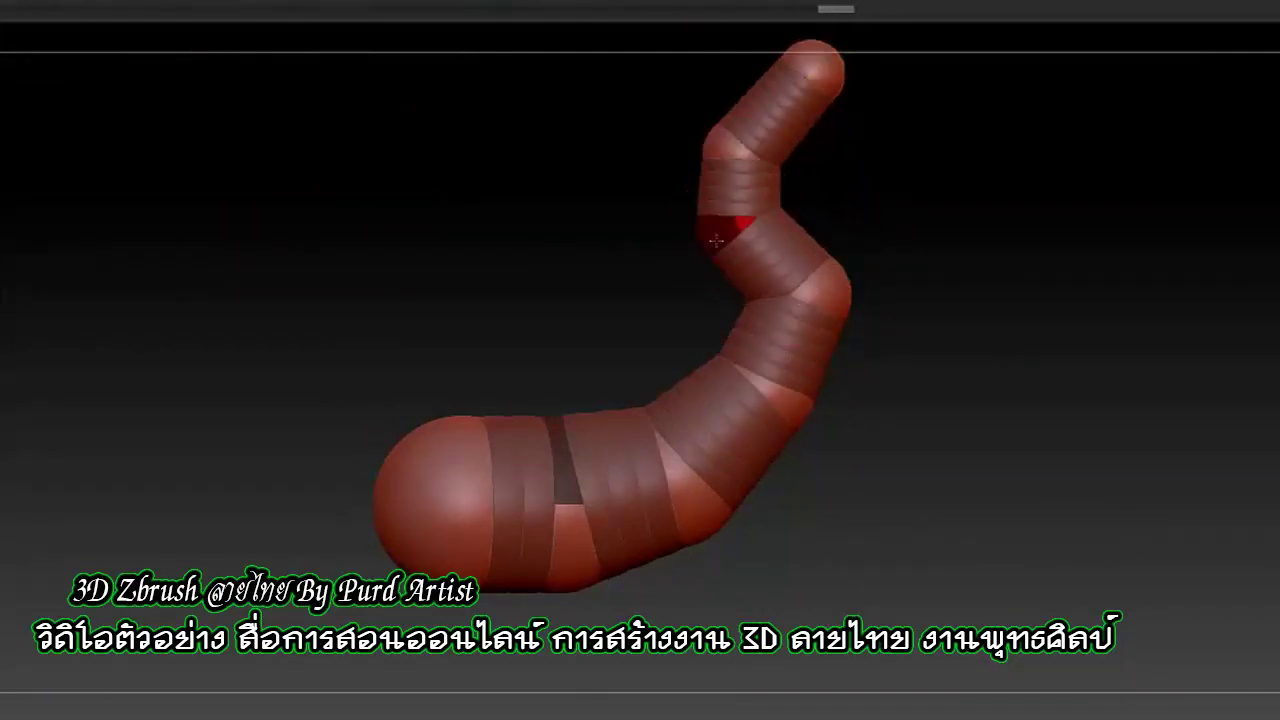
# Bend the upper spheres into an S-curved neck and check it from several angles
pyautogui.moveTo(423, 300)
pyautogui.mouseDown()
pyautogui.moveTo(186, 157)
pyautogui.moveTo(540, 240)
pyautogui.mouseUp()
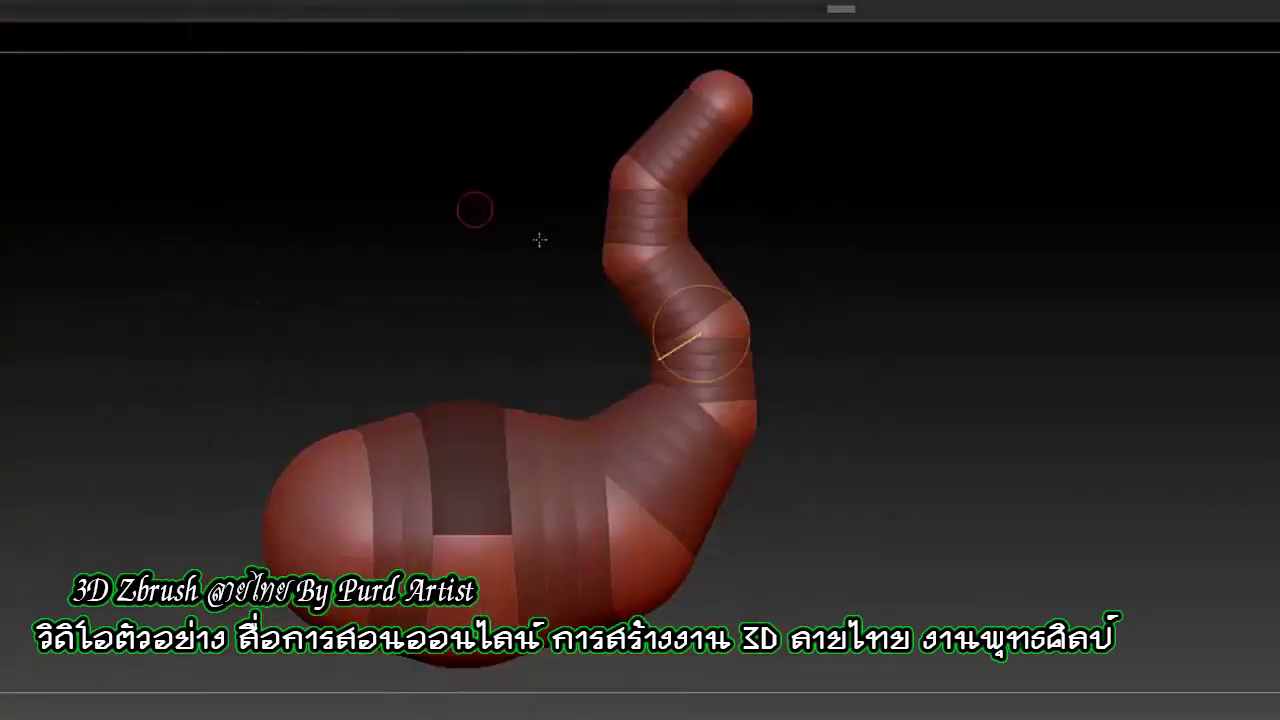
pyautogui.moveTo(655, 265); pyautogui.dragTo(742, 104)
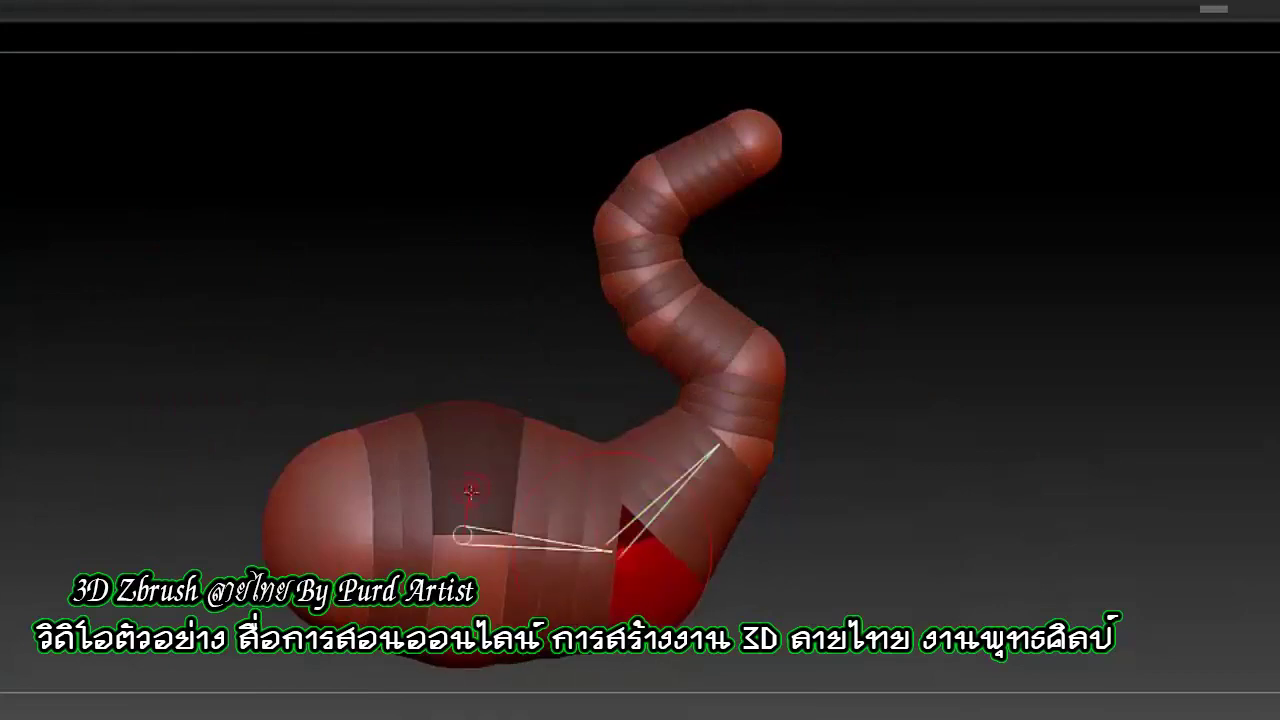
pyautogui.moveTo(759, 315); pyautogui.dragTo(628, 395)
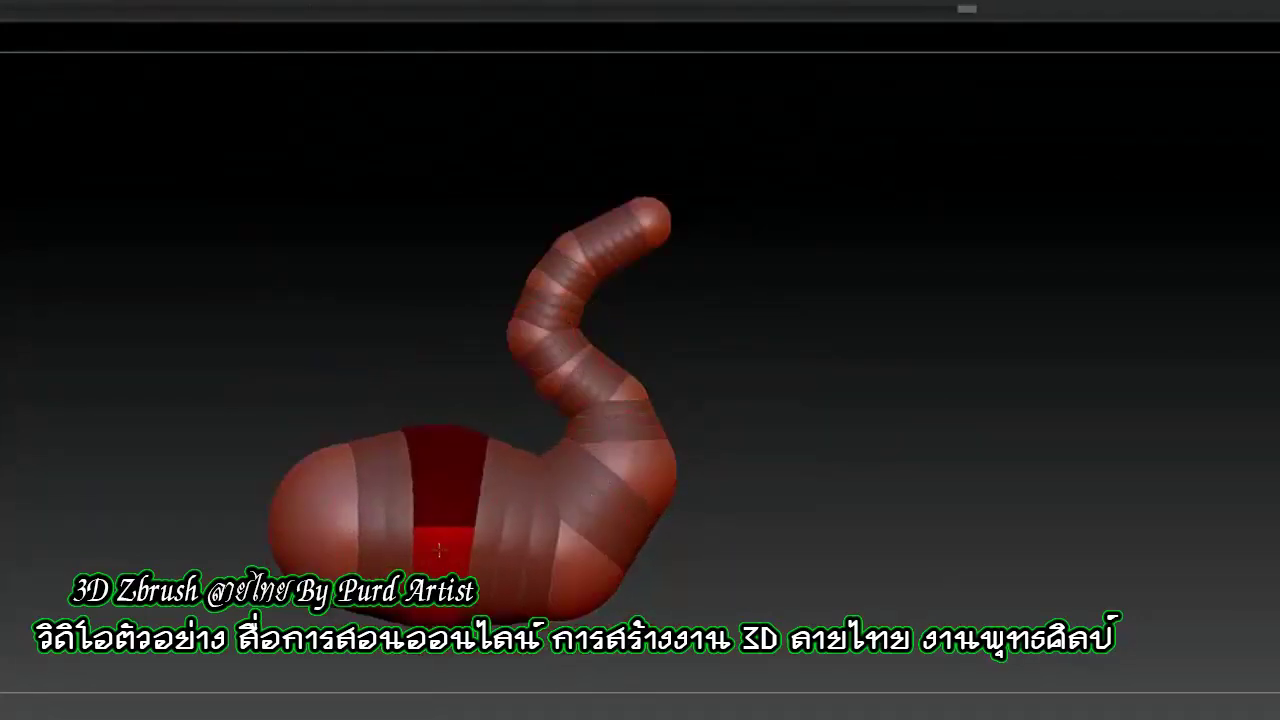
pyautogui.moveTo(438, 549); pyautogui.dragTo(797, 379)
pyautogui.moveTo(259, 363); pyautogui.dragTo(294, 354)
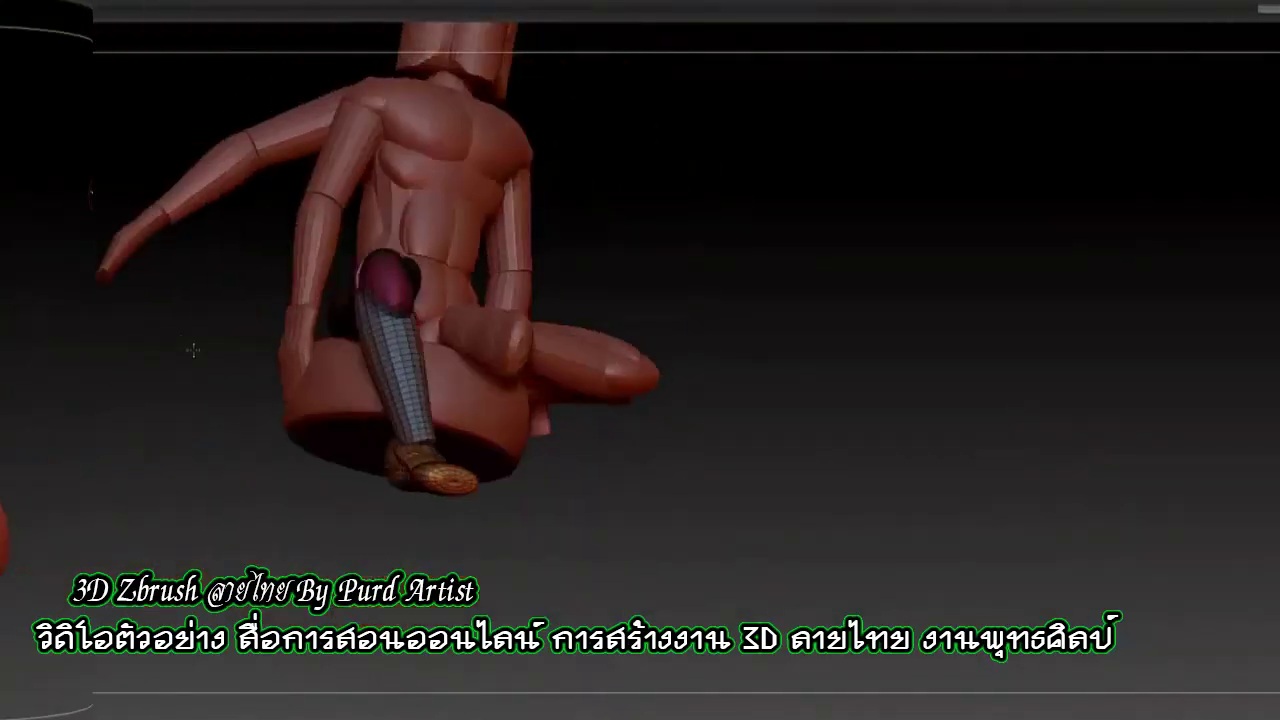
# Mask the torso and position the first duplicated arm with the Transpose gizmo
pyautogui.moveTo(163, 391)
pyautogui.mouseDown()
pyautogui.moveTo(199, 277)
pyautogui.moveTo(43, 237)
pyautogui.mouseUp()
pyautogui.press('w')
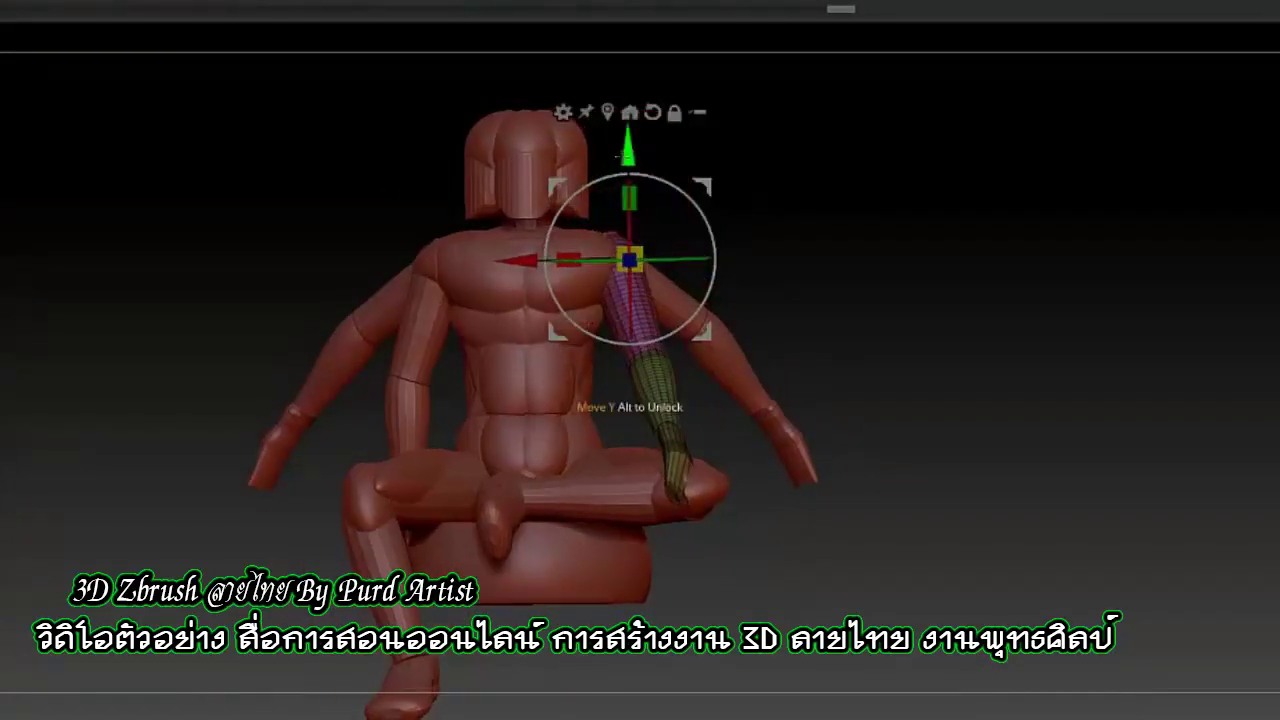
pyautogui.keyDown('ctrl'); pyautogui.moveTo(335, 130); pyautogui.dragTo(749, 400); pyautogui.keyUp('ctrl')
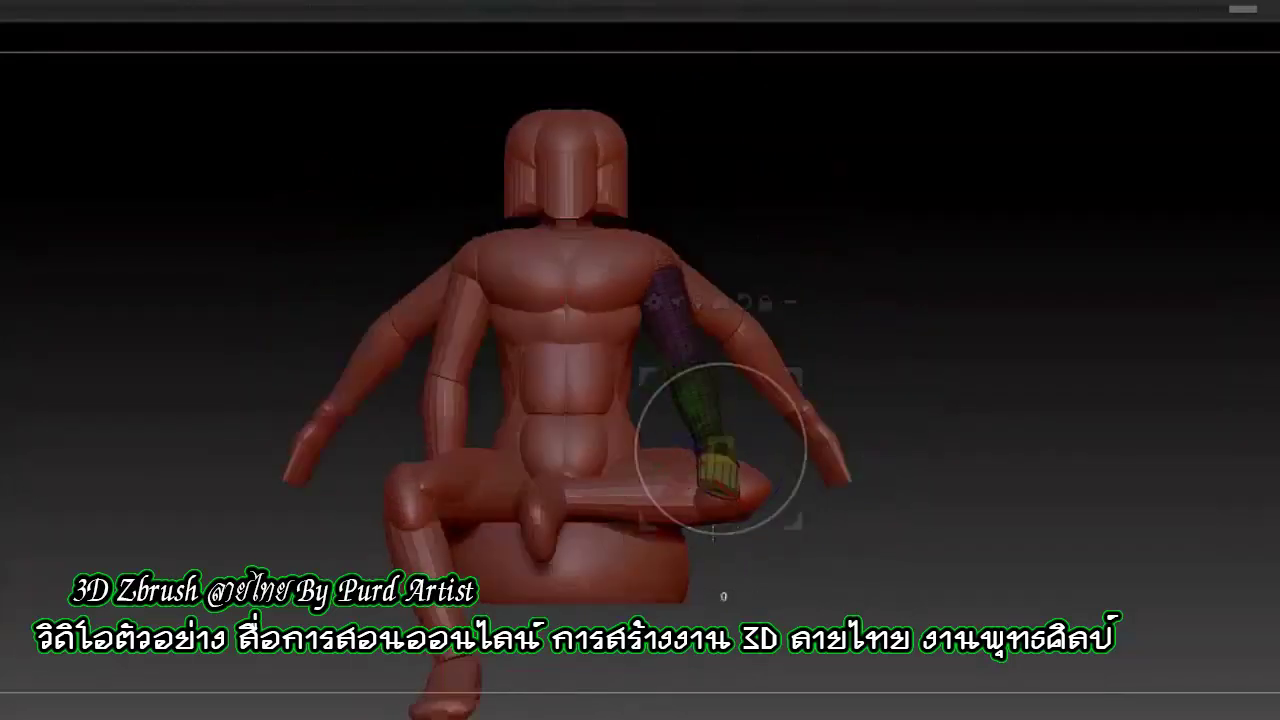
pyautogui.moveTo(711, 400); pyautogui.dragTo(784, 440)
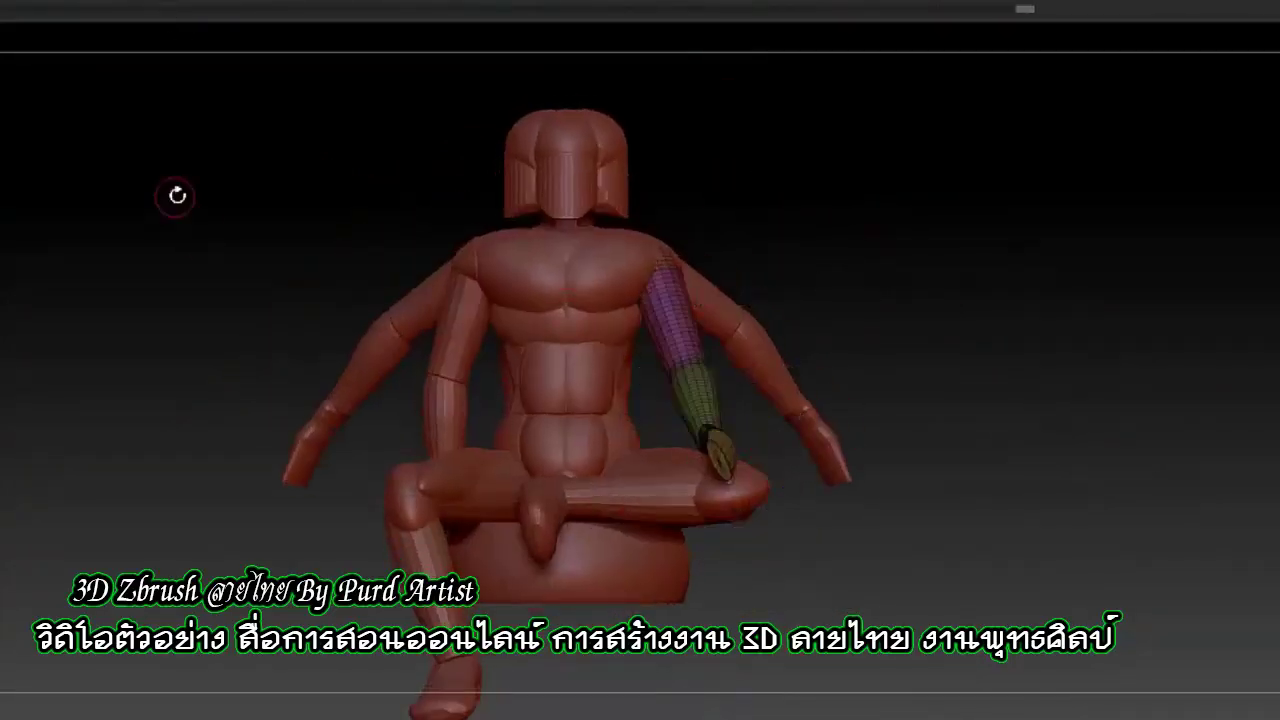
pyautogui.moveTo(177, 194)
pyautogui.mouseDown()
pyautogui.moveTo(243, 263)
pyautogui.moveTo(386, 229)
pyautogui.moveTo(513, 458)
pyautogui.mouseUp()
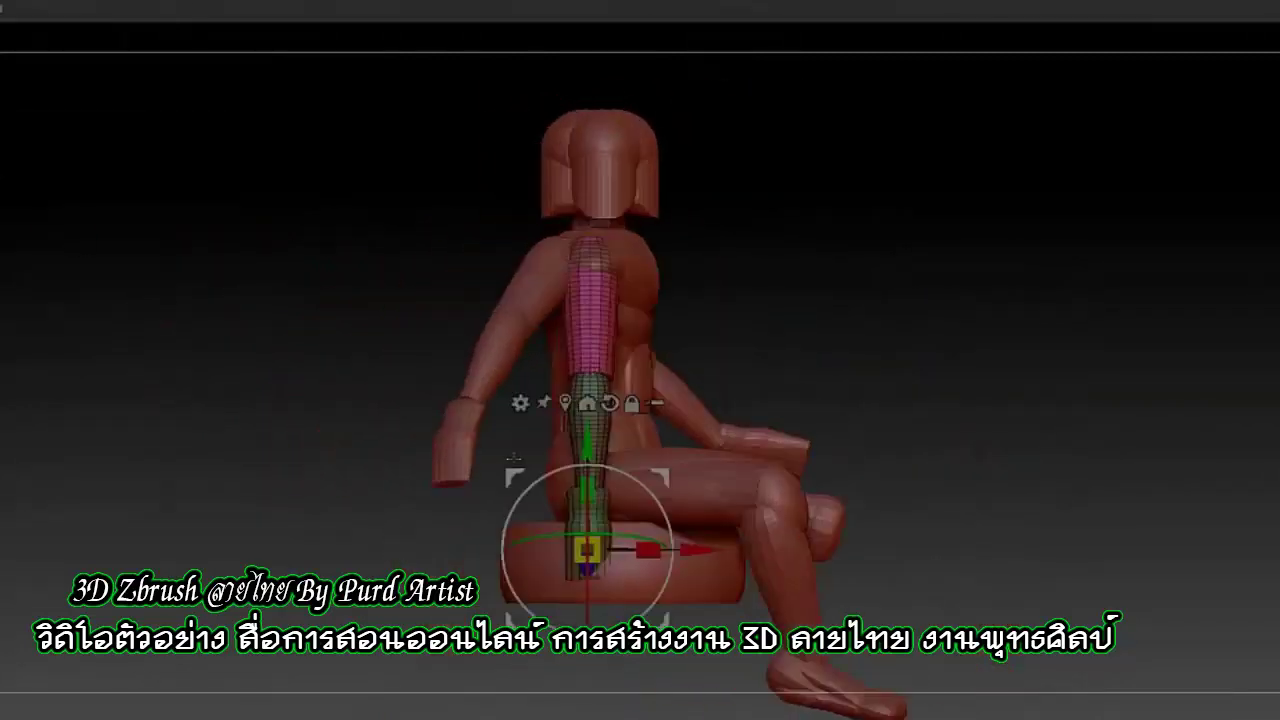
pyautogui.moveTo(578, 343)
pyautogui.mouseDown()
pyautogui.moveTo(164, 257)
pyautogui.moveTo(99, 211)
pyautogui.moveTo(197, 243)
pyautogui.moveTo(191, 231)
pyautogui.mouseUp()
# Raise and rotate the other pink arm piece upright beside the opposite shoulder
pyautogui.click(100, 218)
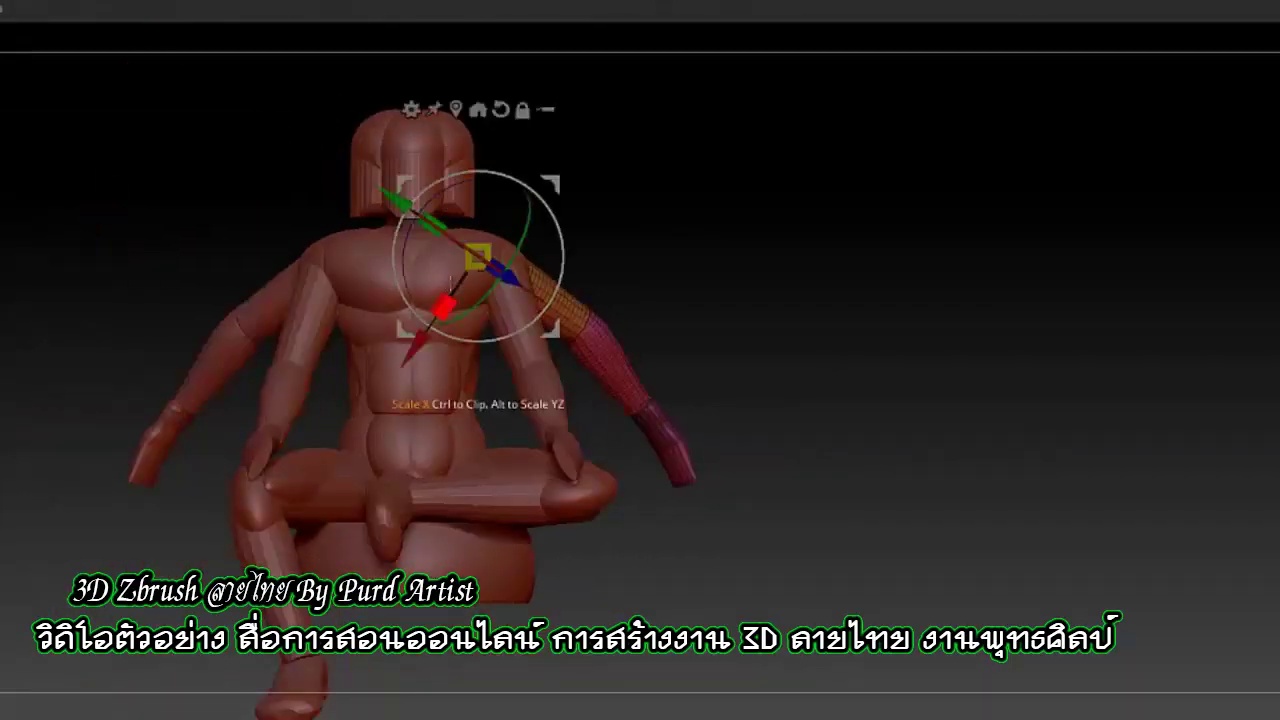
pyautogui.moveTo(100, 218)
pyautogui.mouseDown()
pyautogui.moveTo(270, 319)
pyautogui.moveTo(565, 416)
pyautogui.mouseUp()
pyautogui.moveTo(628, 467); pyautogui.dragTo(611, 257)
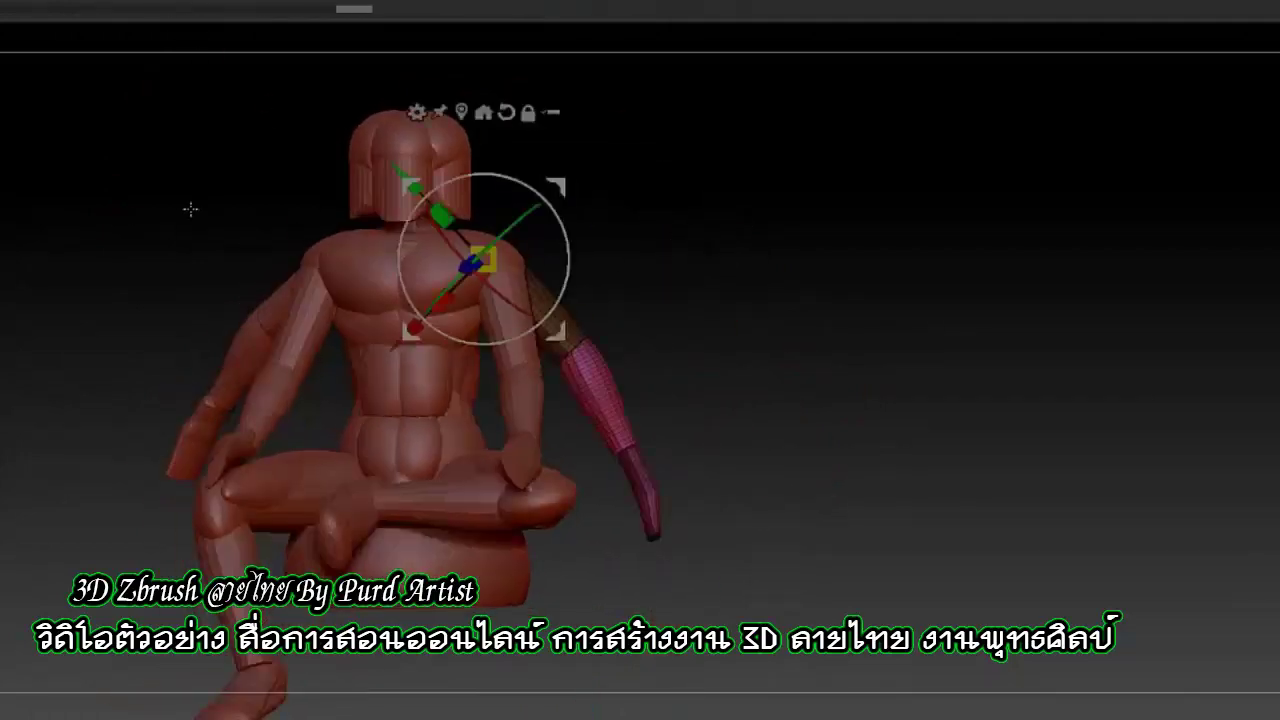
pyautogui.moveTo(621, 347); pyautogui.dragTo(600, 340)
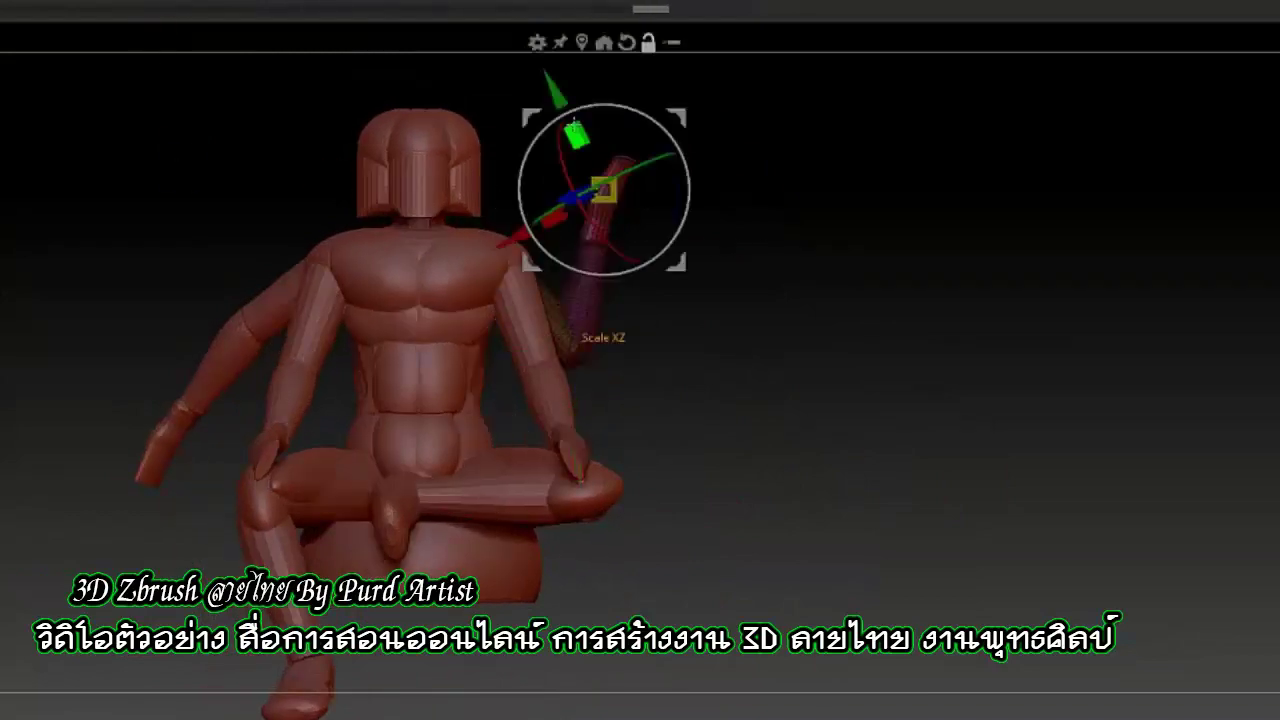
pyautogui.moveTo(575, 122); pyautogui.dragTo(622, 222)
pyautogui.moveTo(592, 297); pyautogui.dragTo(496, 243)
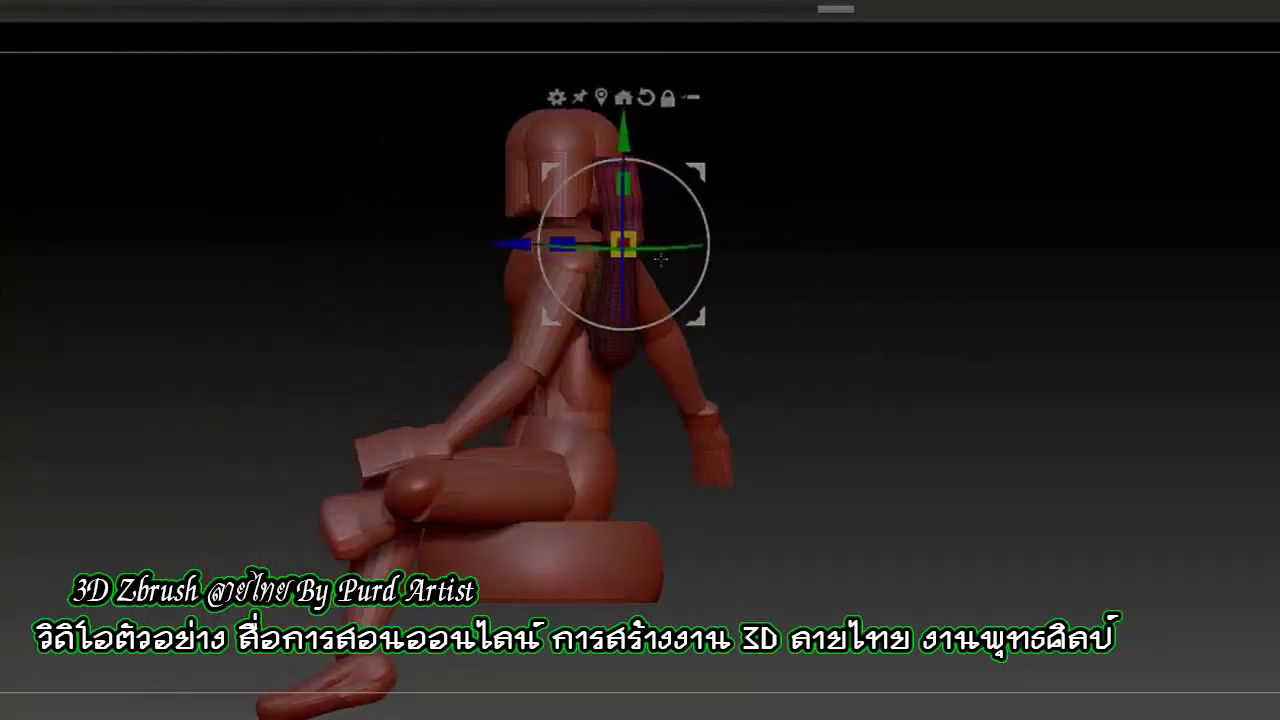
pyautogui.moveTo(661, 259); pyautogui.dragTo(179, 202)
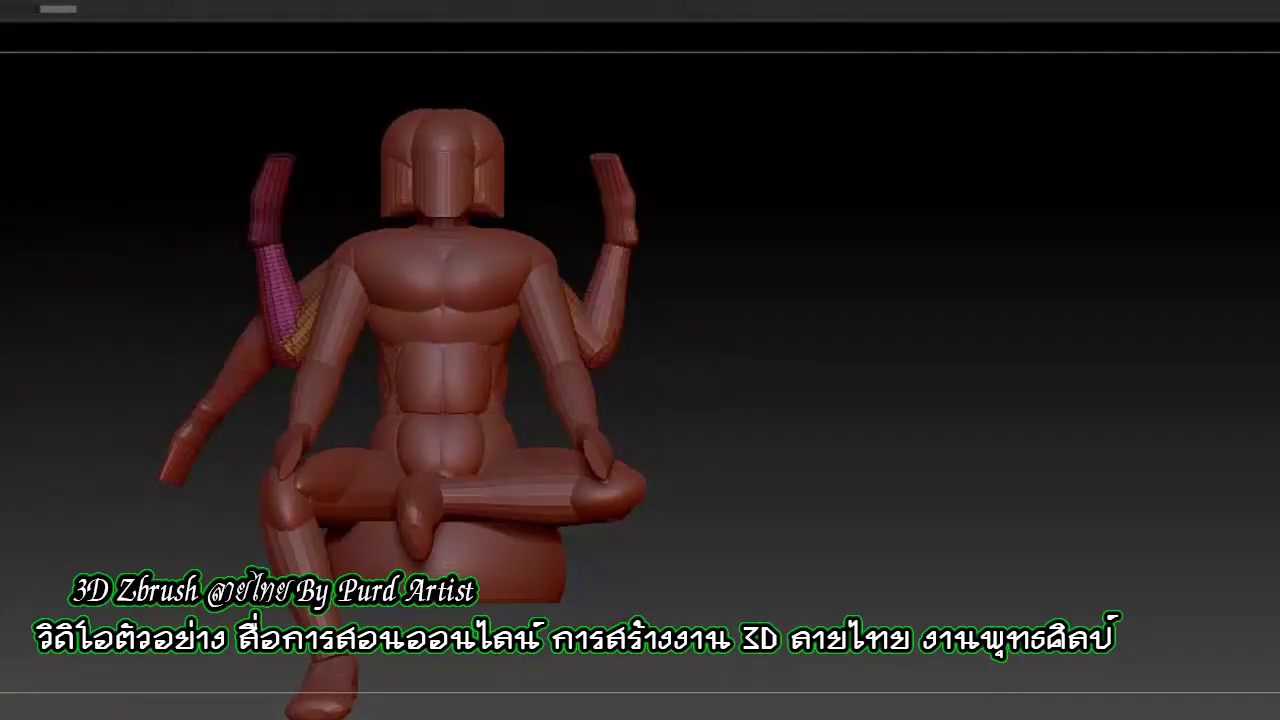
# Rotate the bird's hooked neck-and-body tube around Y until it sits under the figure
pyautogui.moveTo(230, 330)
pyautogui.mouseDown()
pyautogui.moveTo(294, 394)
pyautogui.moveTo(251, 423)
pyautogui.moveTo(172, 369)
pyautogui.moveTo(243, 477)
pyautogui.moveTo(194, 291)
pyautogui.moveTo(420, 548)
pyautogui.mouseUp()
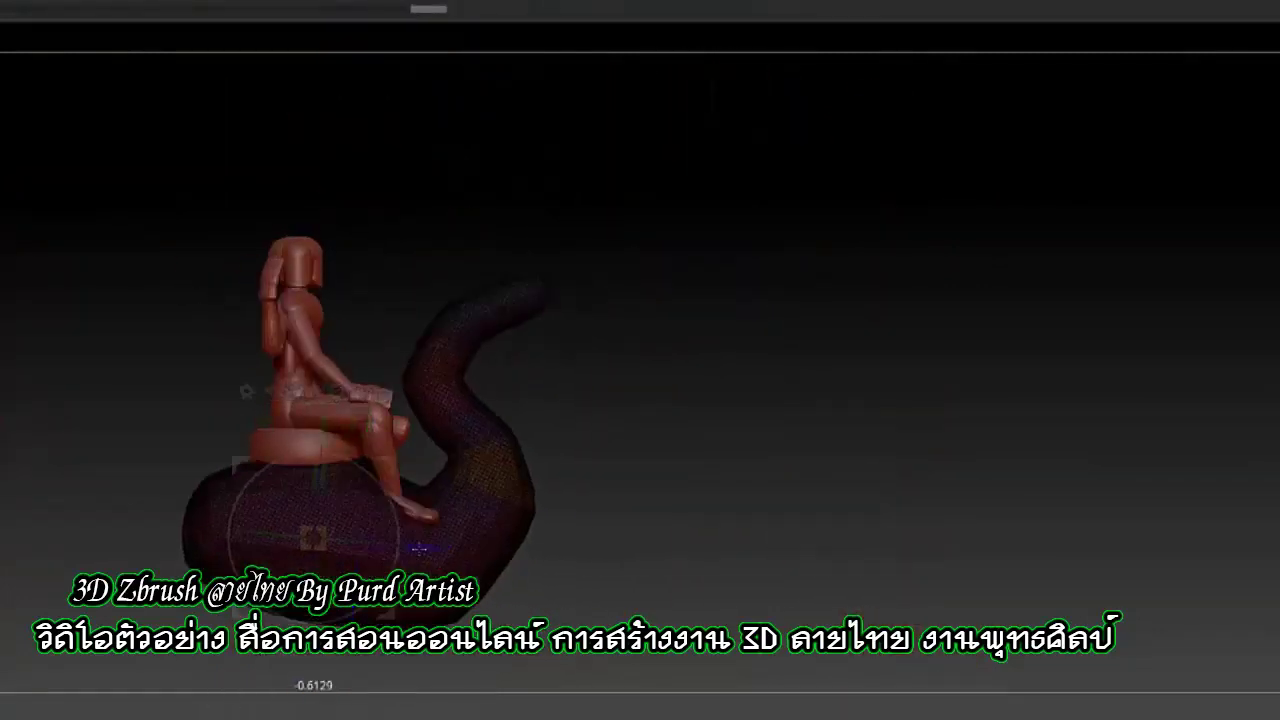
pyautogui.moveTo(597, 366); pyautogui.dragTo(437, 449)
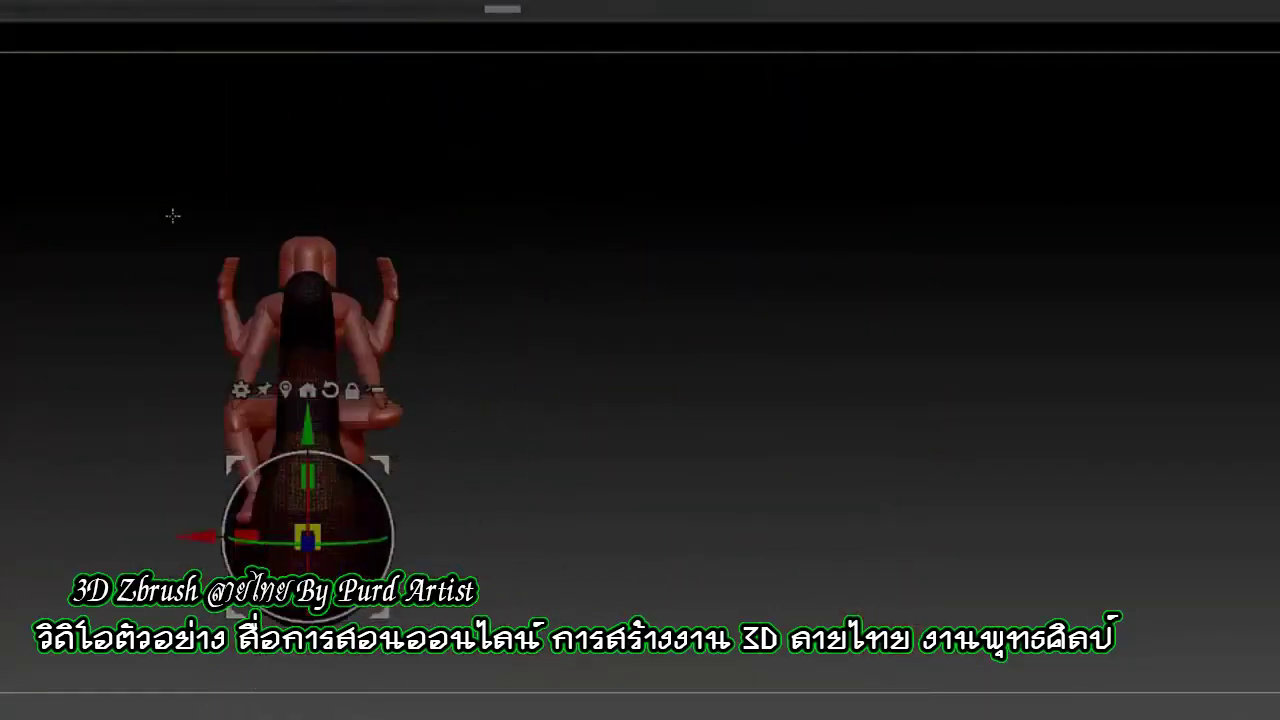
pyautogui.moveTo(340, 541)
pyautogui.mouseDown()
pyautogui.moveTo(514, 357)
pyautogui.moveTo(341, 547)
pyautogui.moveTo(300, 520)
pyautogui.mouseUp()
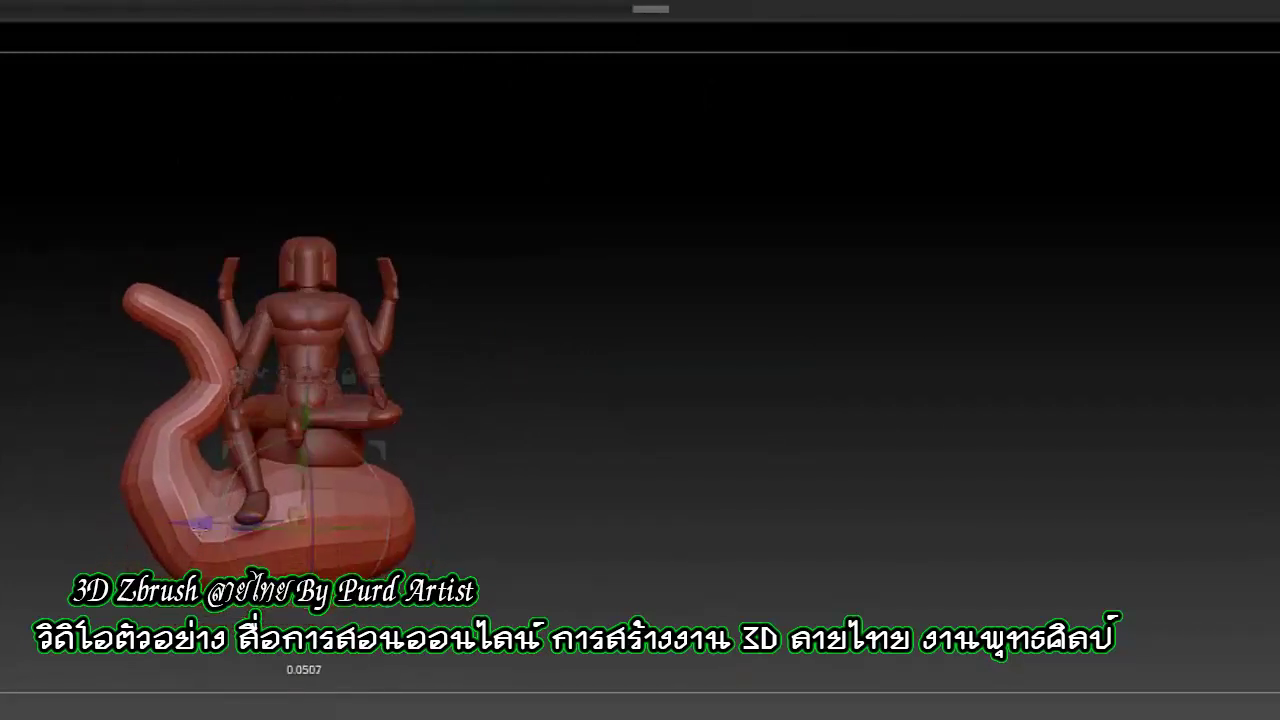
pyautogui.moveTo(491, 428)
pyautogui.mouseDown()
pyautogui.moveTo(137, 300)
pyautogui.moveTo(183, 291)
pyautogui.moveTo(506, 29)
pyautogui.mouseUp()
pyautogui.press('w')
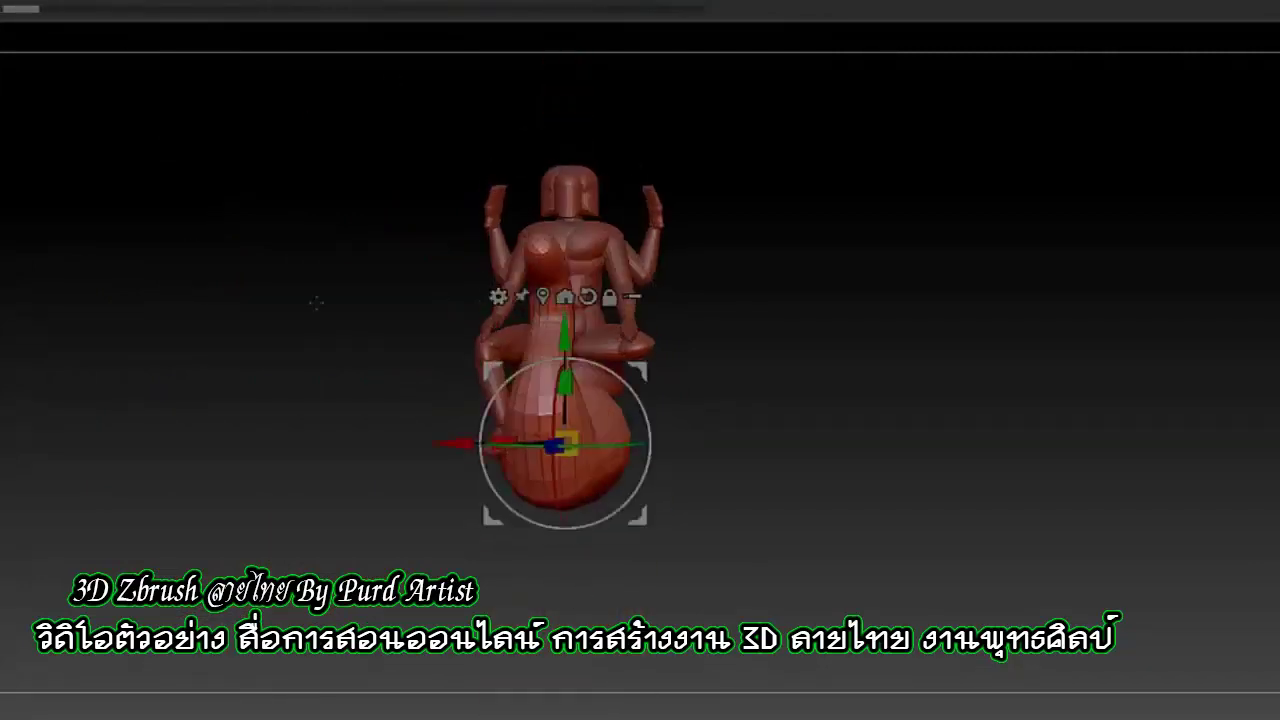
pyautogui.moveTo(650, 443)
pyautogui.mouseDown()
pyautogui.moveTo(696, 459)
pyautogui.moveTo(386, 457)
pyautogui.moveTo(114, 271)
pyautogui.moveTo(334, 354)
pyautogui.moveTo(187, 88)
pyautogui.moveTo(260, 335)
pyautogui.moveTo(440, 331)
pyautogui.moveTo(457, 257)
pyautogui.moveTo(321, 259)
pyautogui.moveTo(566, 221)
pyautogui.moveTo(257, 243)
pyautogui.mouseUp()
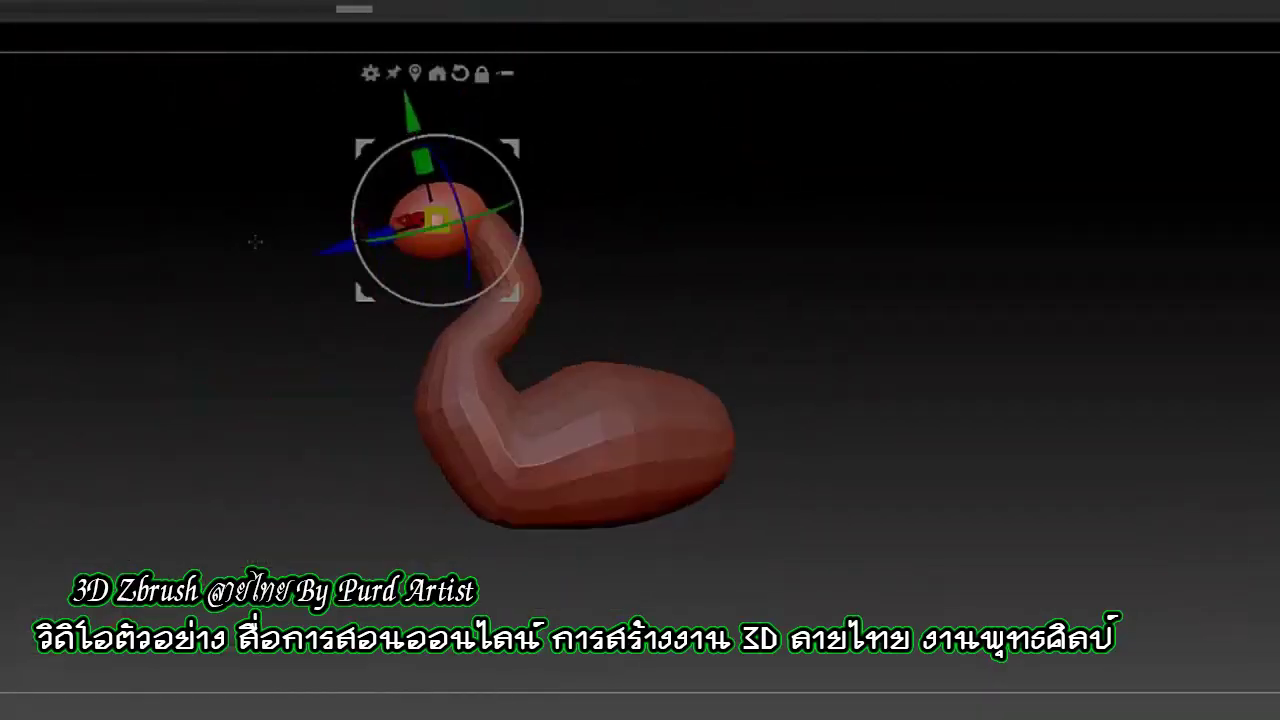
# Clear the mask from the whole bird and orbit to view the rider from behind
pyautogui.scroll(3, 397, 220)
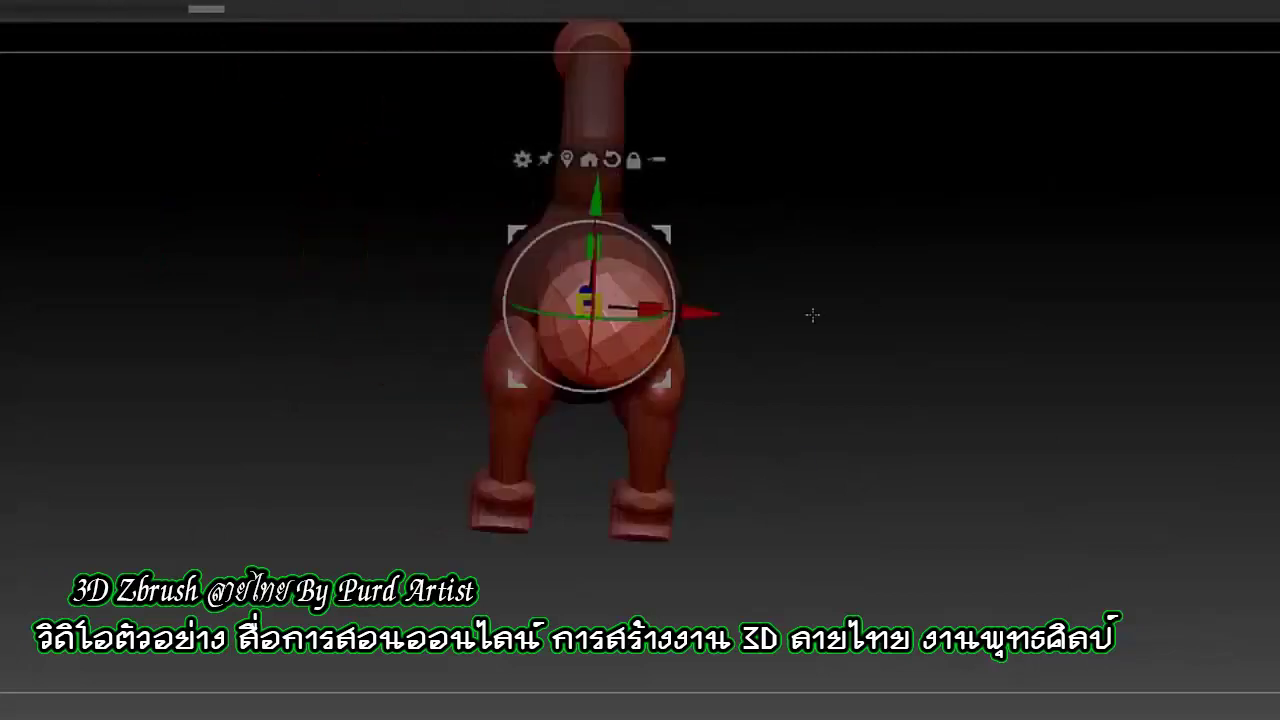
pyautogui.keyDown('ctrl'); pyautogui.moveTo(113, 205); pyautogui.dragTo(174, 255); pyautogui.keyUp('ctrl')
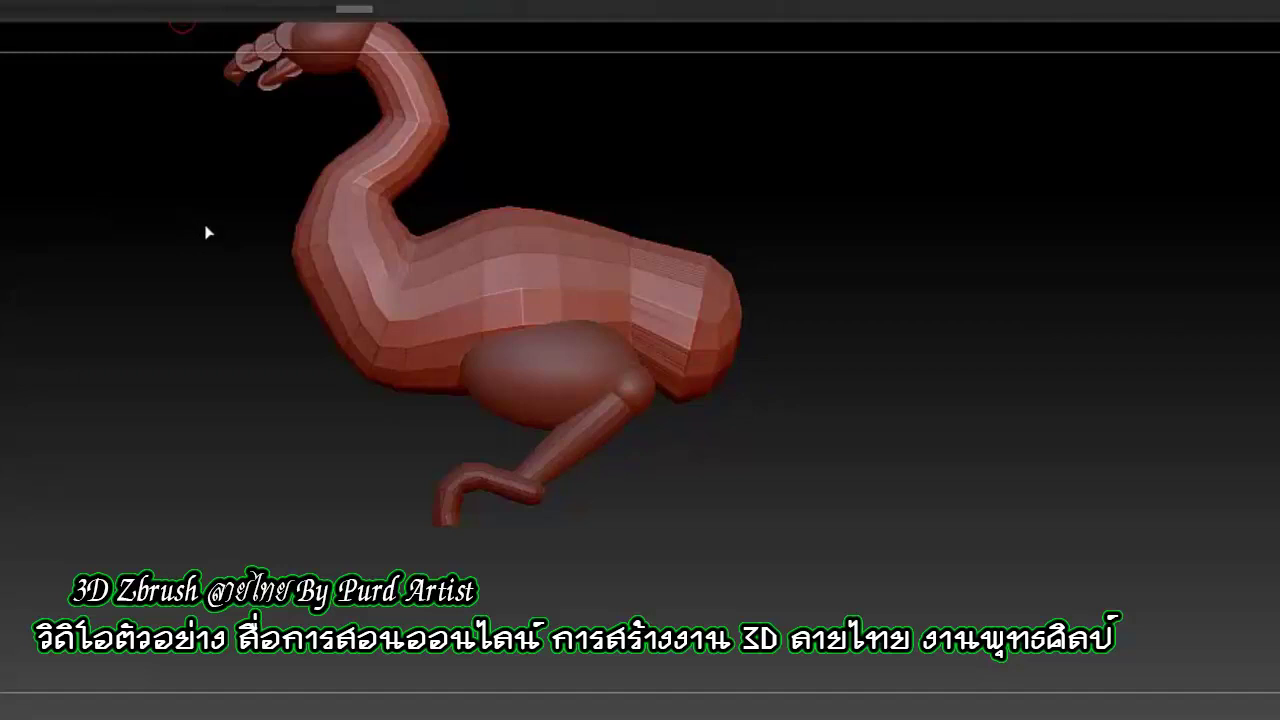
pyautogui.moveTo(212, 225); pyautogui.dragTo(165, 347)
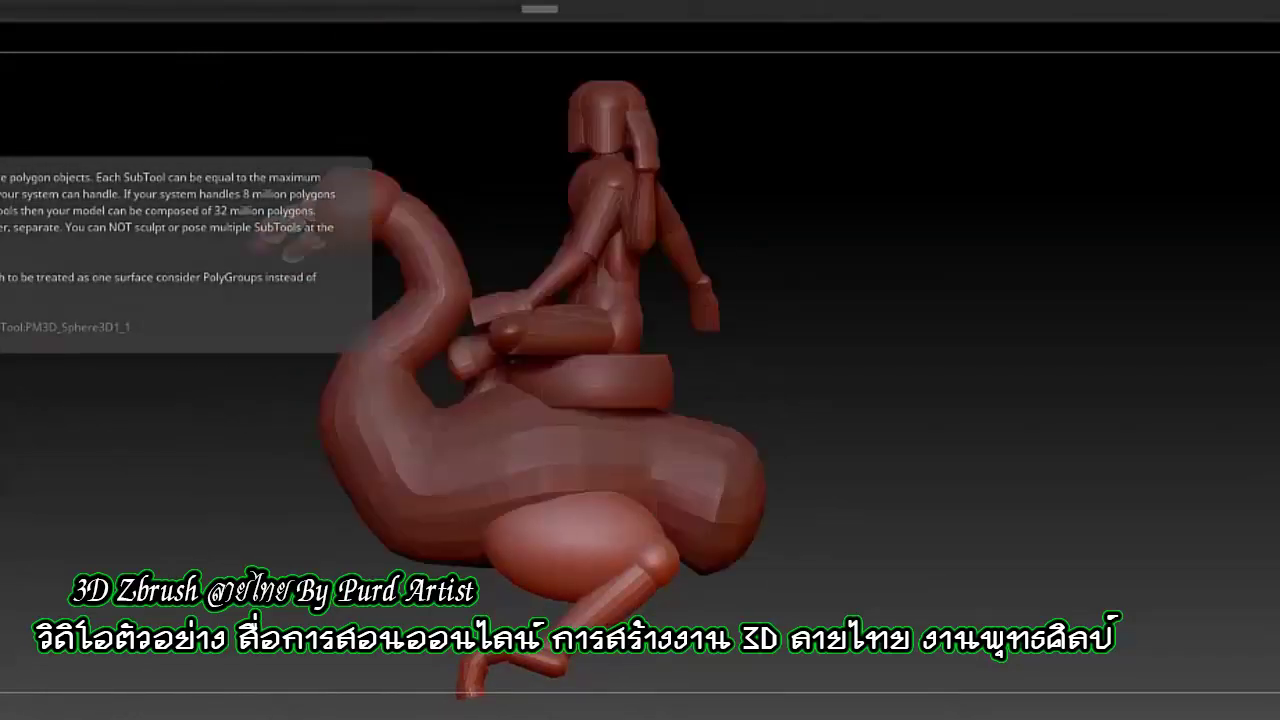
pyautogui.moveTo(271, 343)
pyautogui.mouseDown()
pyautogui.moveTo(209, 398)
pyautogui.moveTo(137, 297)
pyautogui.mouseUp()
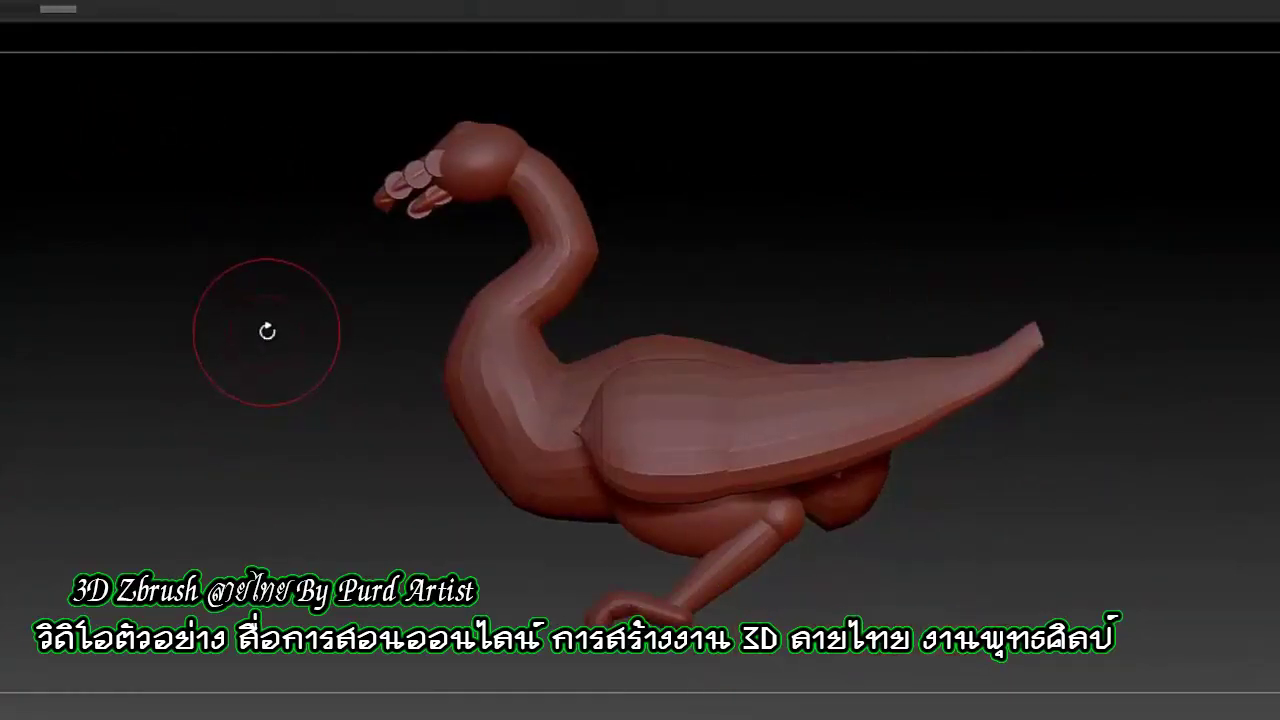
# Orbit around the bird's back and opposite side to check the matching wings
pyautogui.moveTo(318, 465)
pyautogui.mouseDown()
pyautogui.moveTo(386, 400)
pyautogui.moveTo(280, 446)
pyautogui.moveTo(266, 330)
pyautogui.mouseUp()
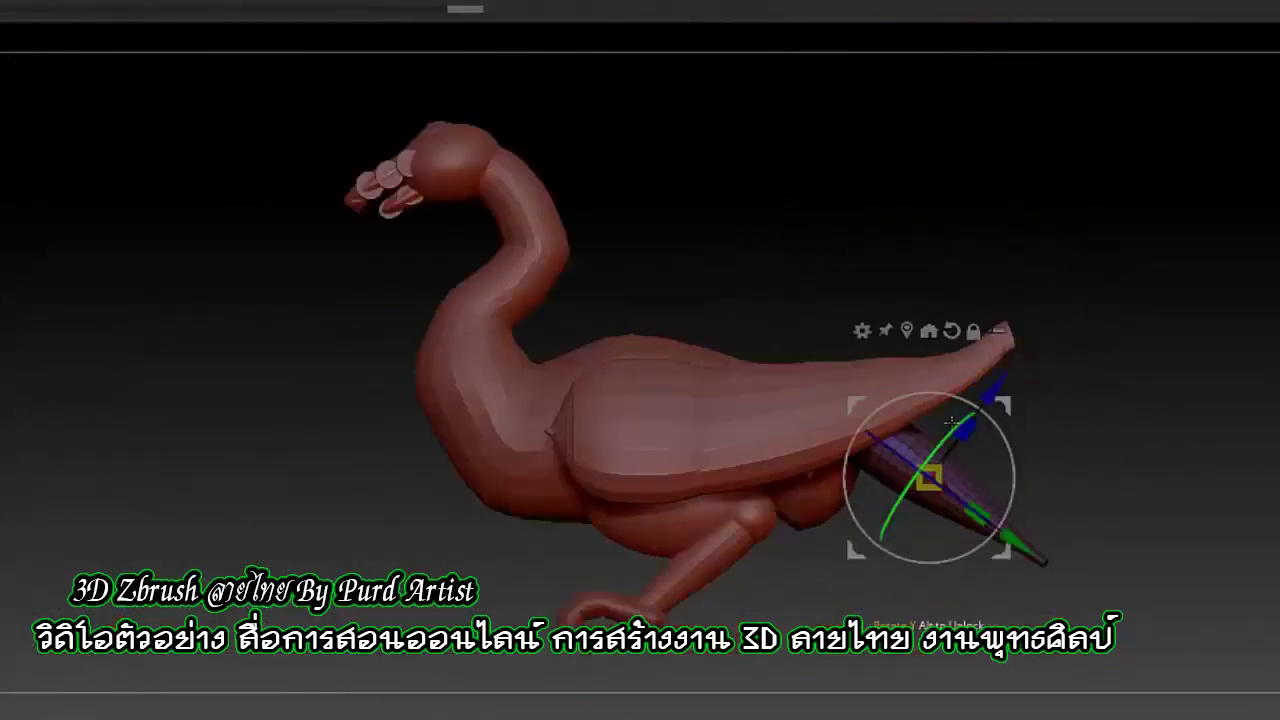
pyautogui.moveTo(763, 418); pyautogui.dragTo(274, 411)
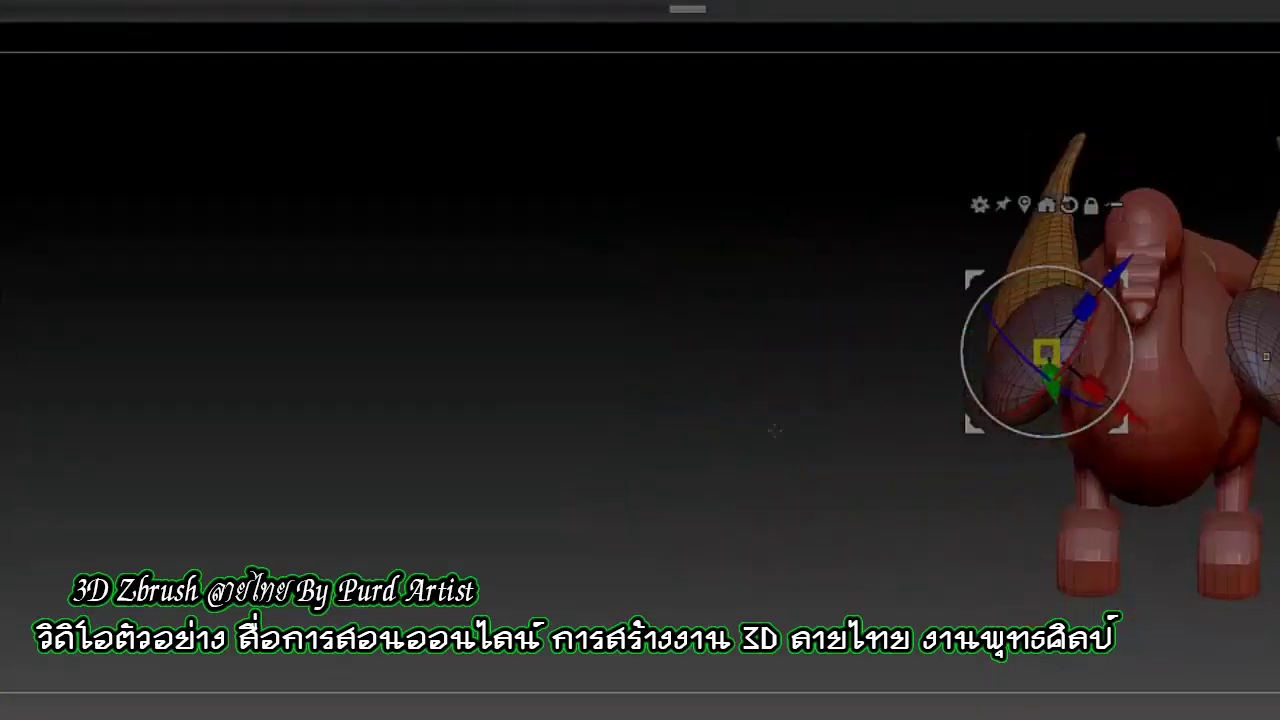
pyautogui.moveTo(859, 390); pyautogui.dragTo(396, 312)
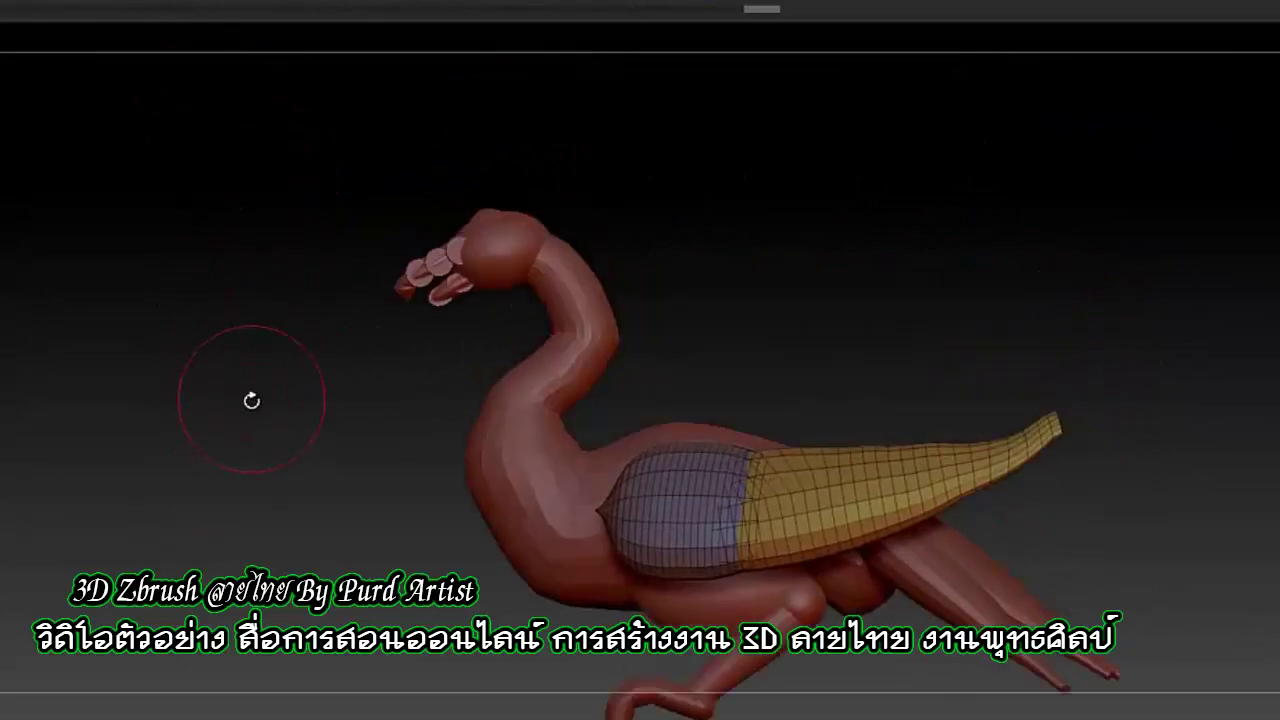
pyautogui.moveTo(206, 423)
pyautogui.mouseDown()
pyautogui.moveTo(257, 363)
pyautogui.moveTo(50, 199)
pyautogui.mouseUp()
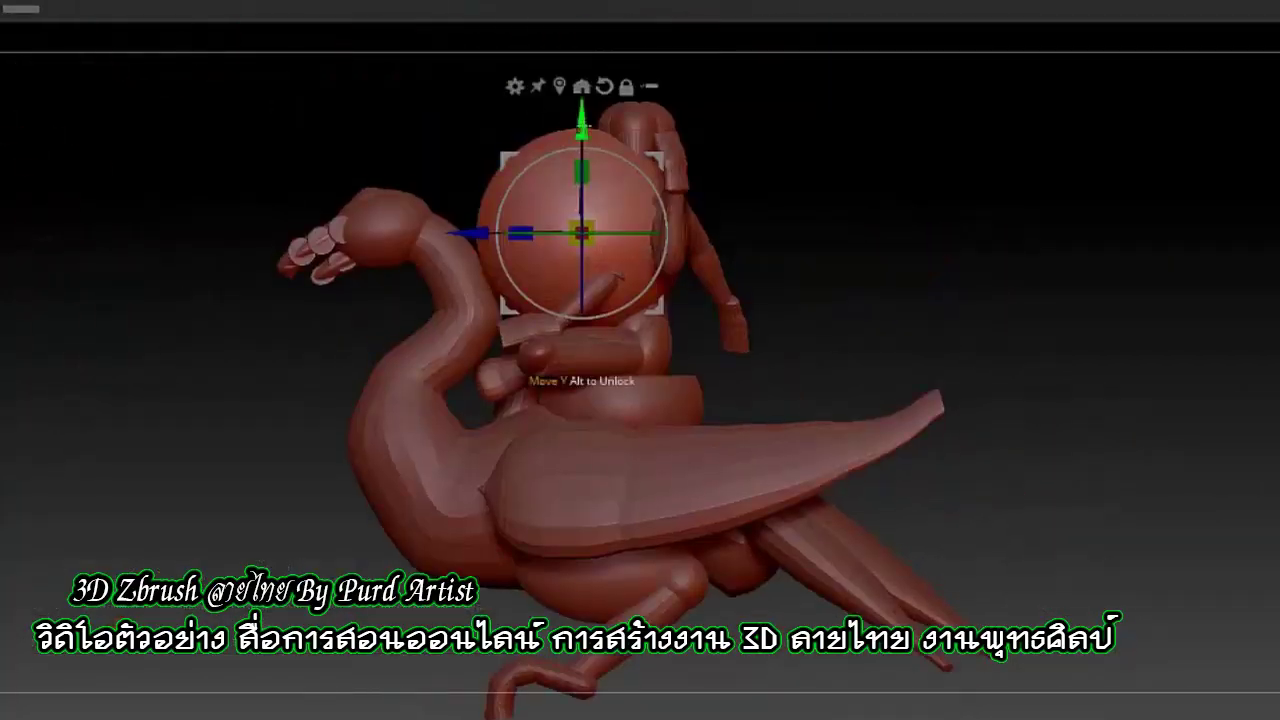
# Orbit the bird and rider through side, back and rear three-quarter views to review
pyautogui.moveTo(557, 515); pyautogui.dragTo(530, 512)
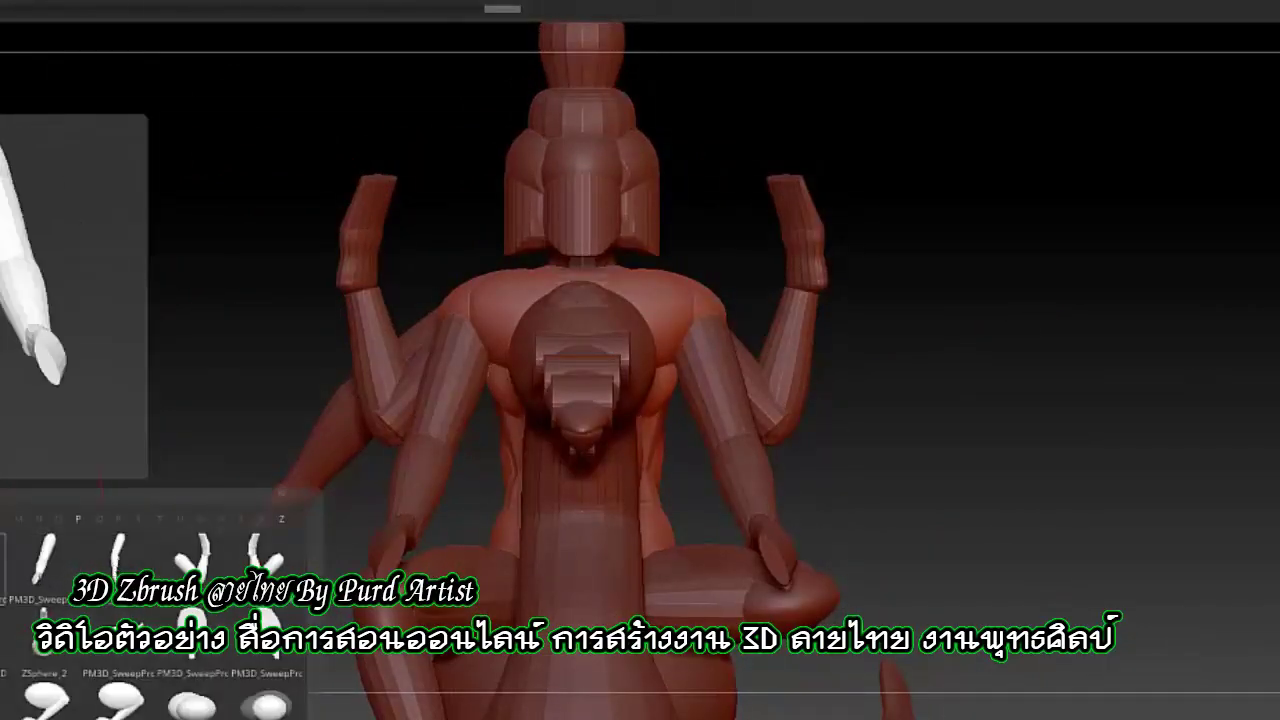
pyautogui.moveTo(246, 358)
pyautogui.mouseDown()
pyautogui.moveTo(314, 343)
pyautogui.moveTo(5, 340)
pyautogui.mouseUp()
pyautogui.moveTo(108, 448)
pyautogui.mouseDown()
pyautogui.moveTo(201, 276)
pyautogui.moveTo(63, 374)
pyautogui.mouseUp()
pyautogui.moveTo(80, 620); pyautogui.dragTo(60, 715)
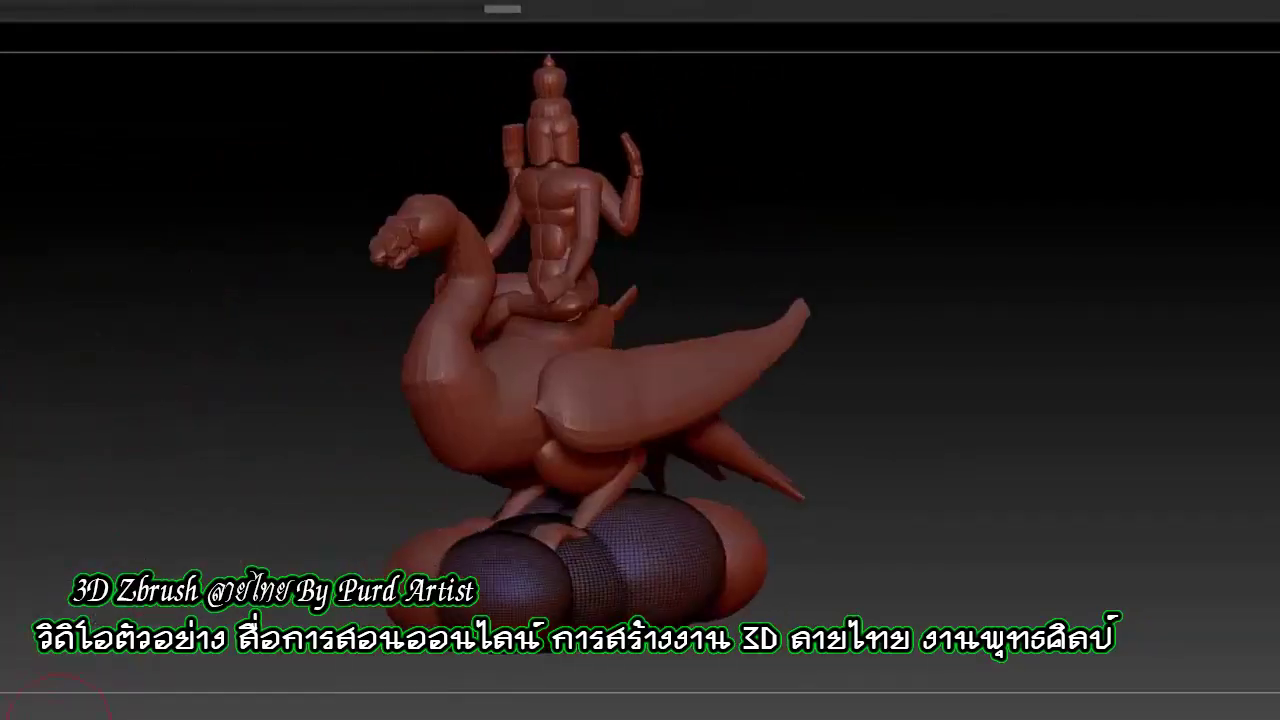